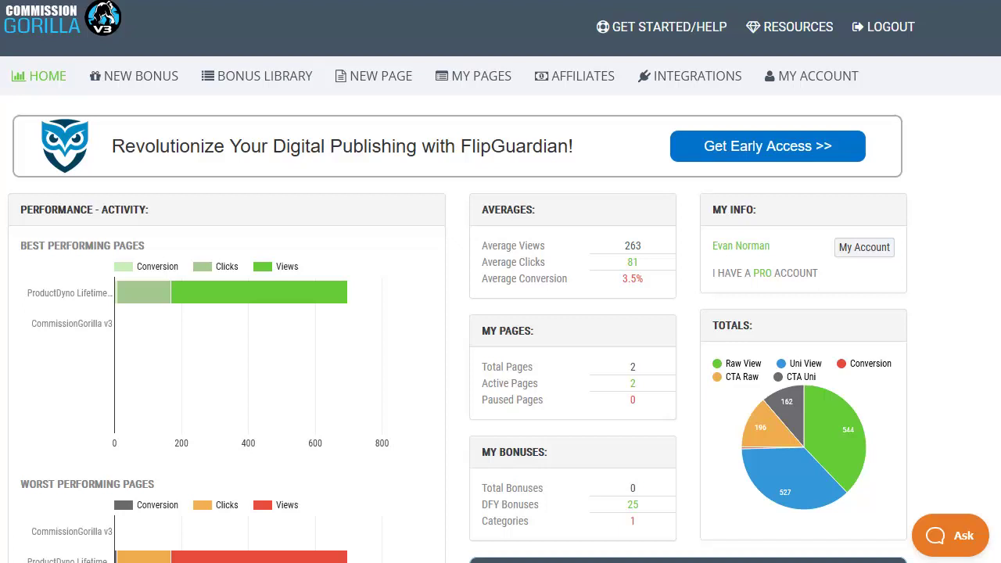
Create an Image/Graphic layout bonus named 'Video Cheats' in a new Video category
{"action": "scroll", "coordinate": [501, 328], "scroll_direction": "down", "scroll_amount": 1}
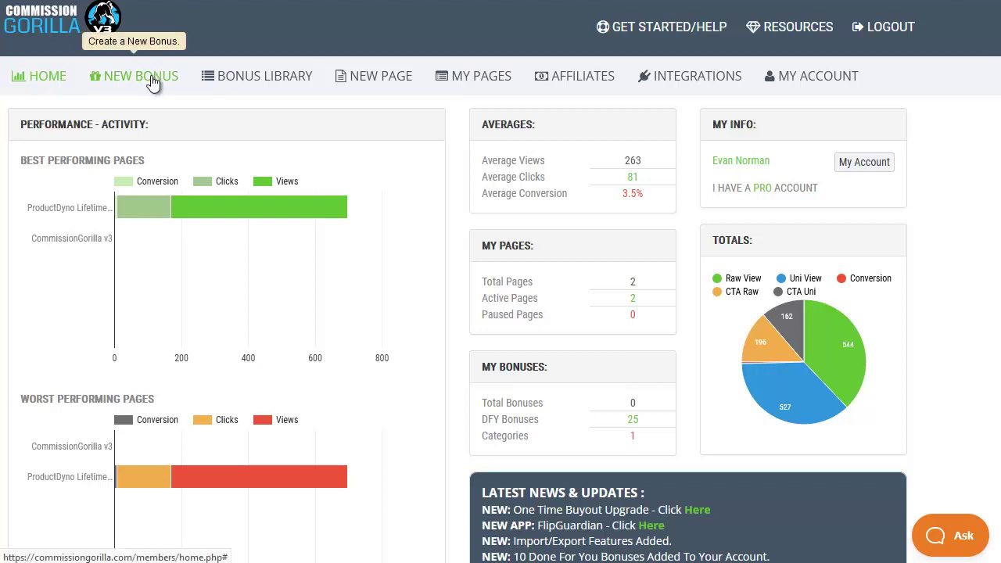
{"action": "left_click", "coordinate": [153, 84]}
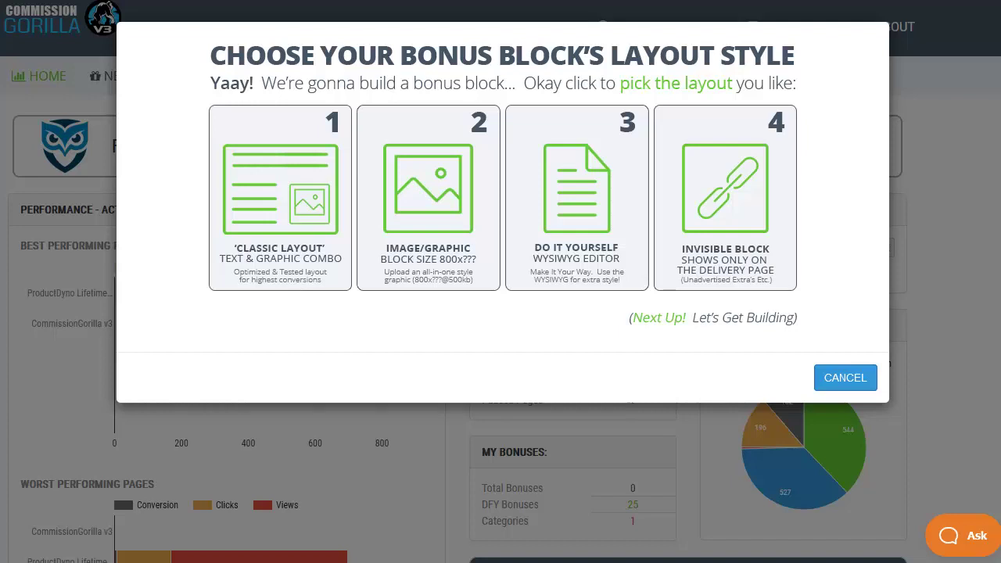
{"action": "left_click", "coordinate": [446, 203]}
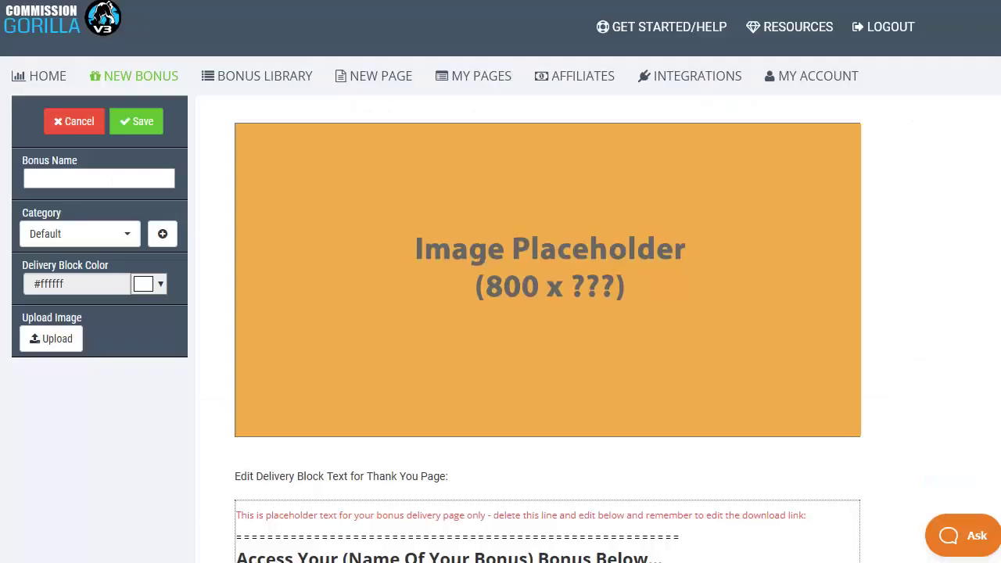
{"action": "left_click", "coordinate": [102, 181]}
{"action": "type", "text": "Video Cheats"}
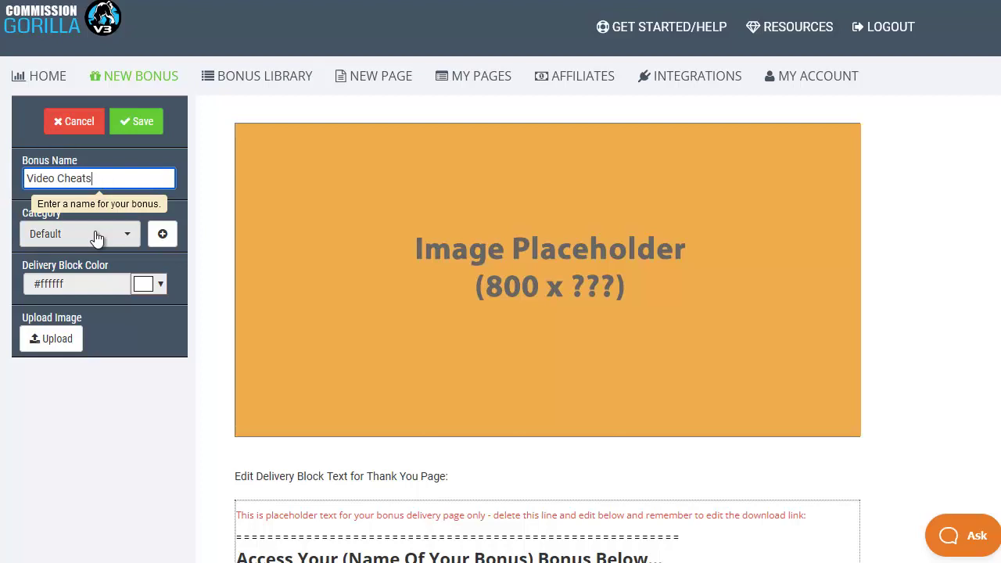
{"action": "left_click", "coordinate": [163, 234]}
{"action": "type", "text": "Video"}
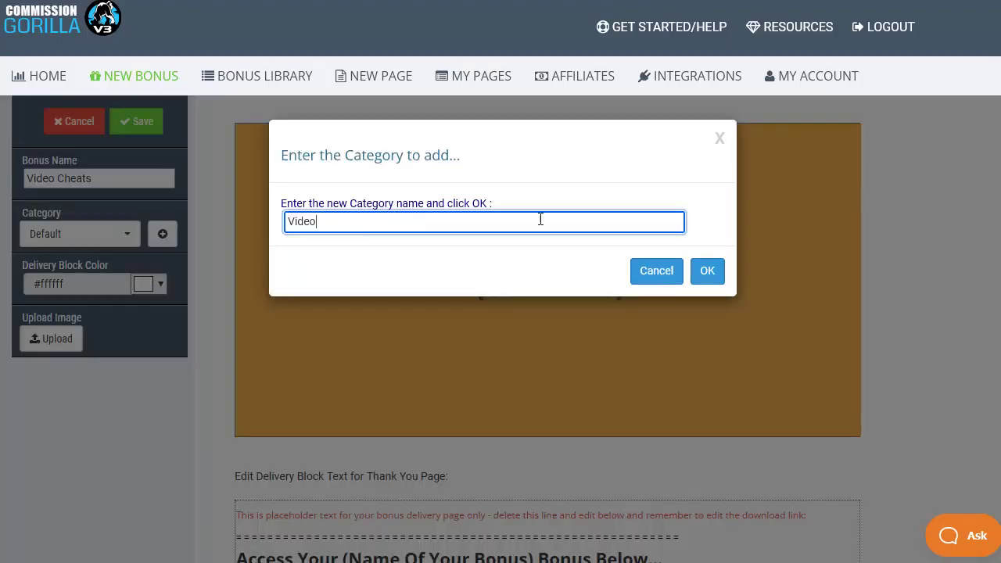
{"action": "left_click", "coordinate": [706, 271]}
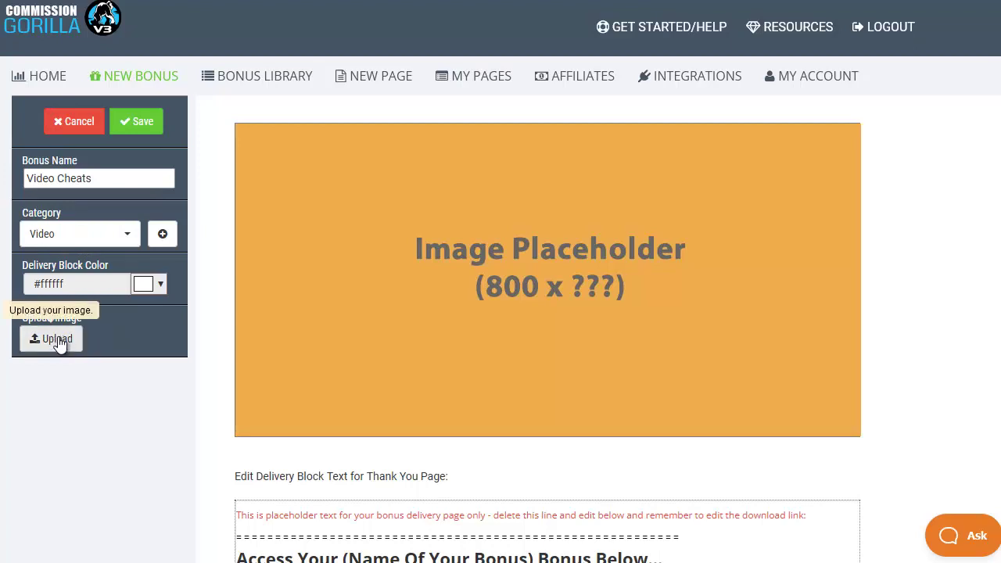
Upload videocheats.png as the Video Cheats bonus image
{"action": "left_click", "coordinate": [59, 341]}
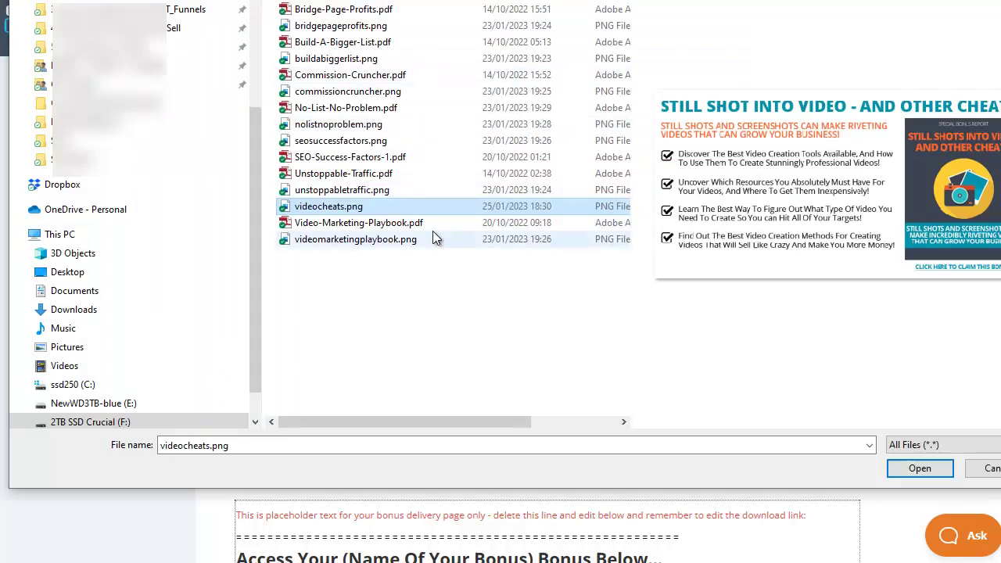
{"action": "mouse_move", "coordinate": [328, 207]}
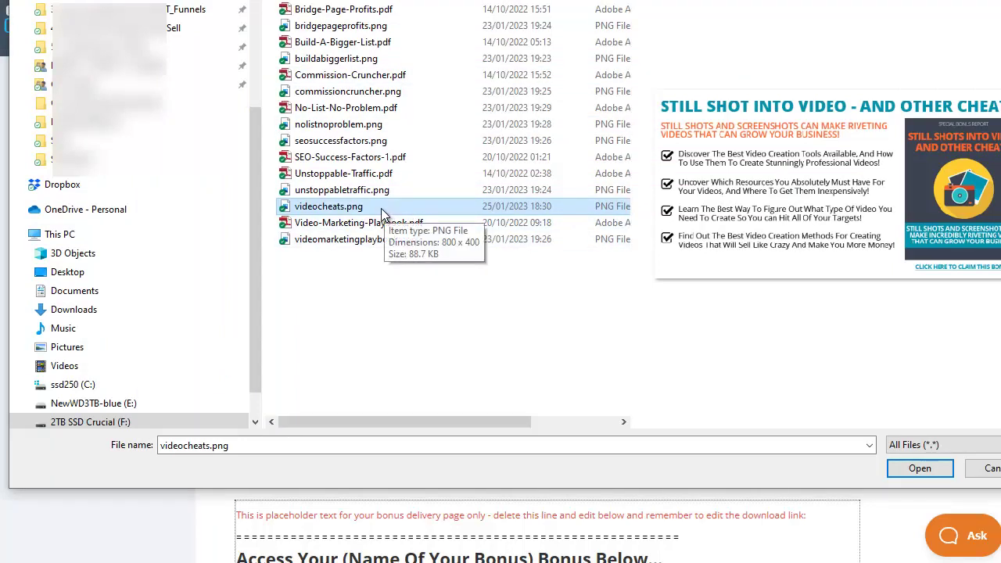
{"action": "left_click", "coordinate": [914, 474]}
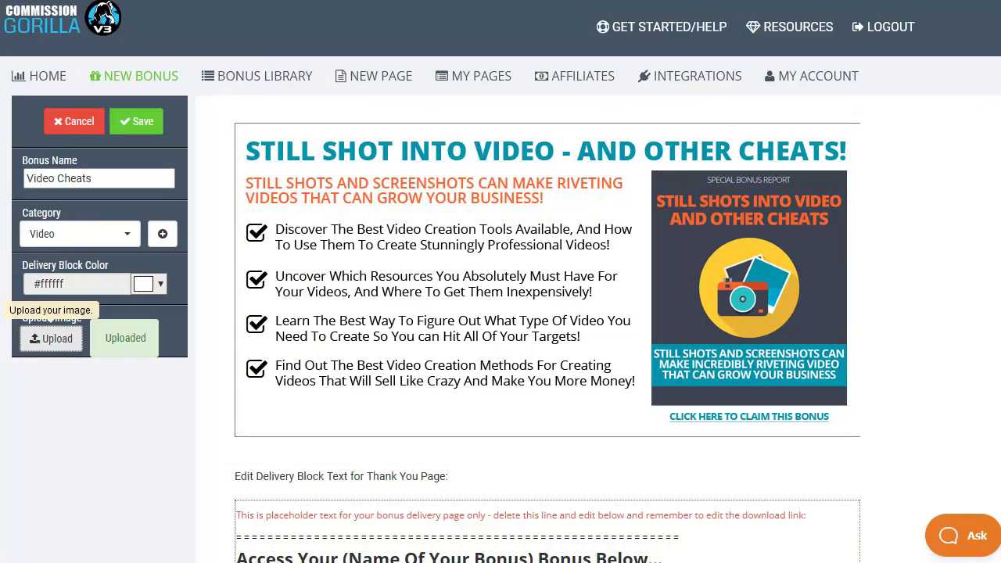
{"action": "scroll", "coordinate": [49, 317], "scroll_direction": "down", "scroll_amount": 2}
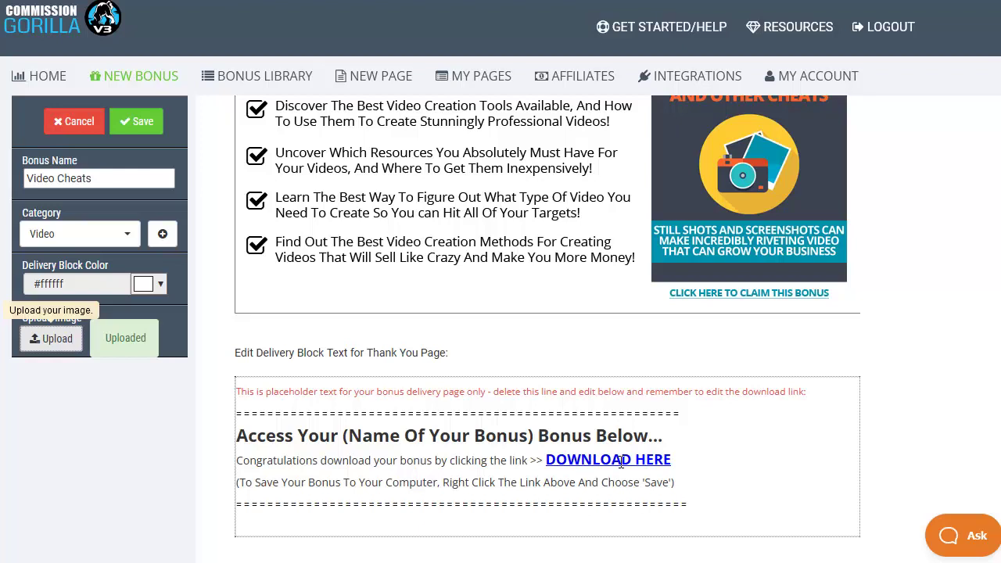
{"action": "left_click", "coordinate": [621, 461]}
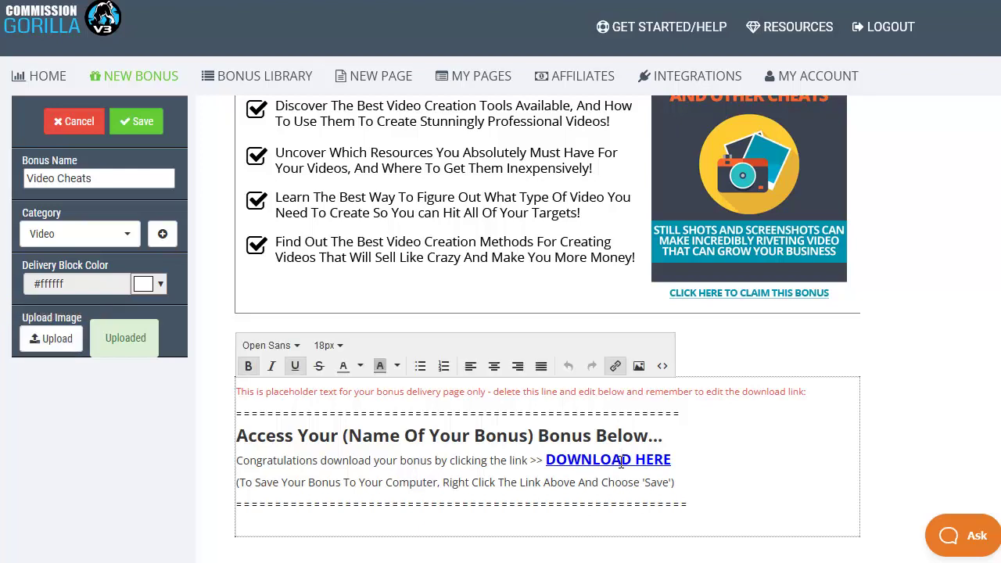
{"action": "left_click", "coordinate": [614, 366]}
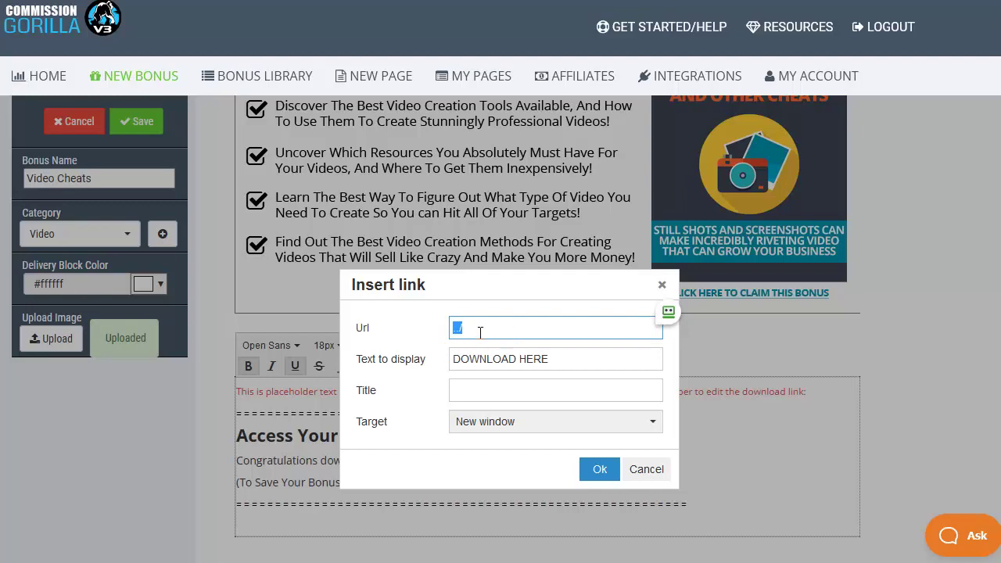
{"action": "left_click", "coordinate": [646, 470]}
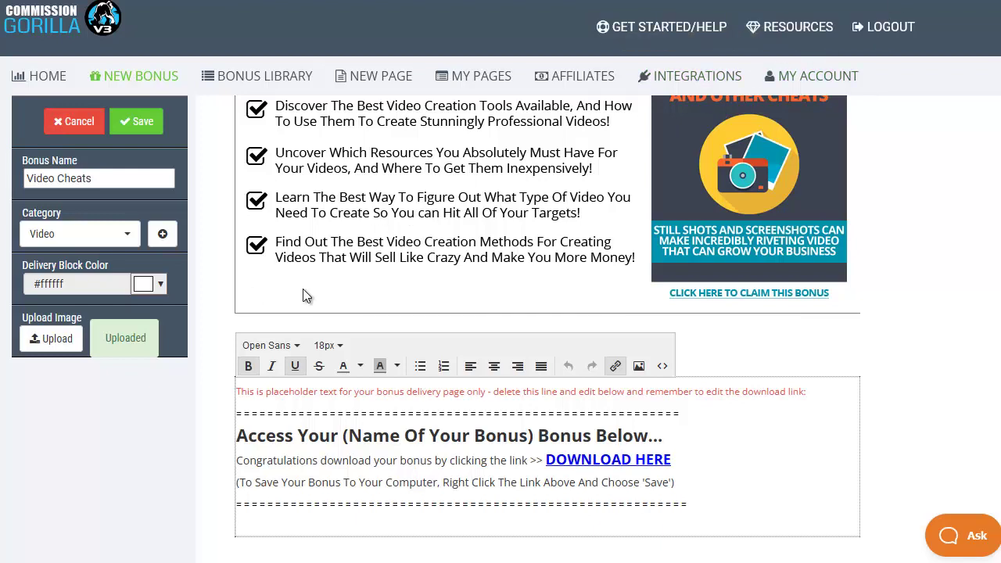
{"action": "scroll", "coordinate": [302, 295], "scroll_direction": "up", "scroll_amount": 2}
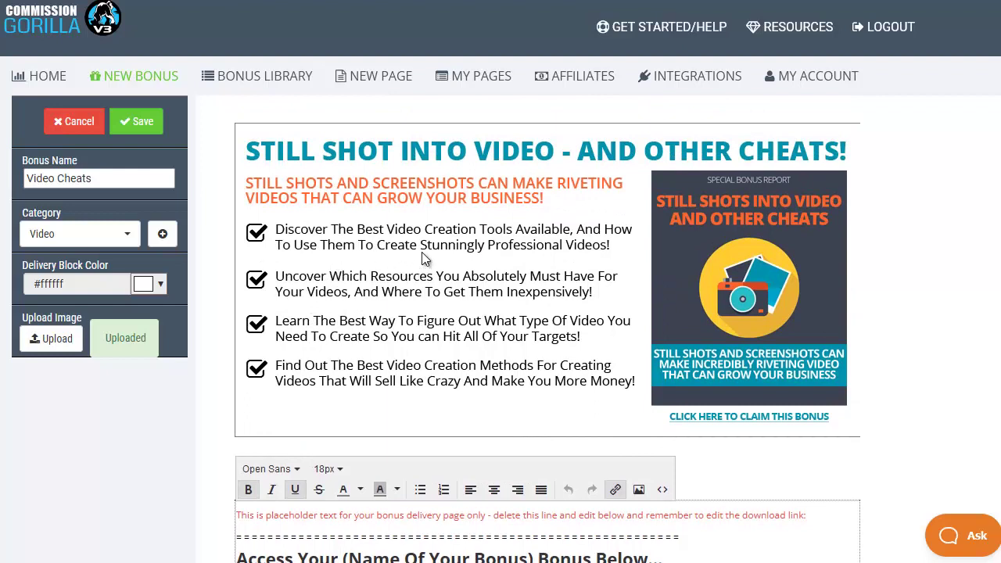
From the dashboard, start a Classic Layout bonus named 'IM Business Models Guide'
{"action": "left_click", "coordinate": [74, 122]}
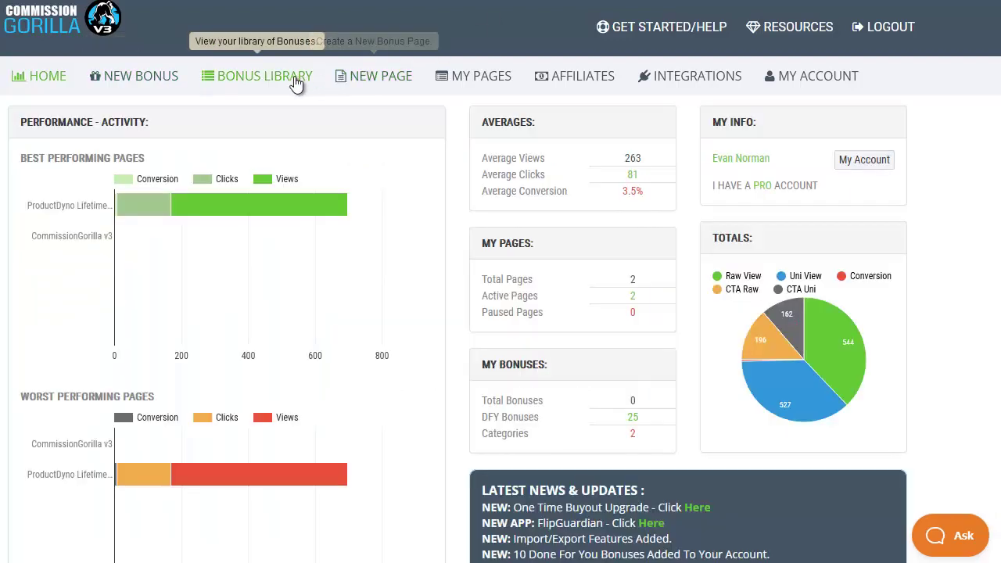
{"action": "left_click", "coordinate": [167, 82]}
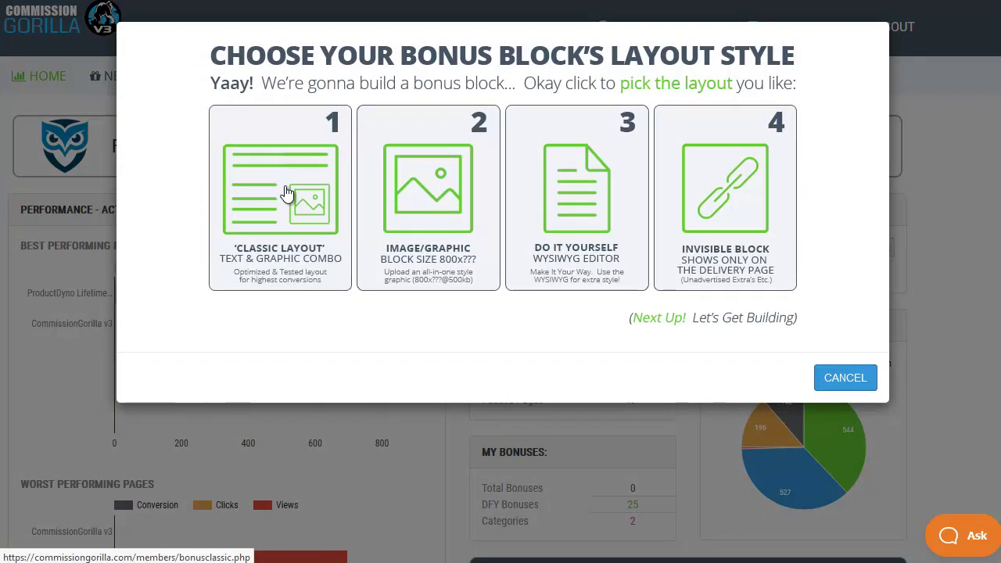
{"action": "left_click", "coordinate": [288, 193]}
{"action": "left_click", "coordinate": [130, 178]}
{"action": "type", "text": "IM Business Models Guide"}
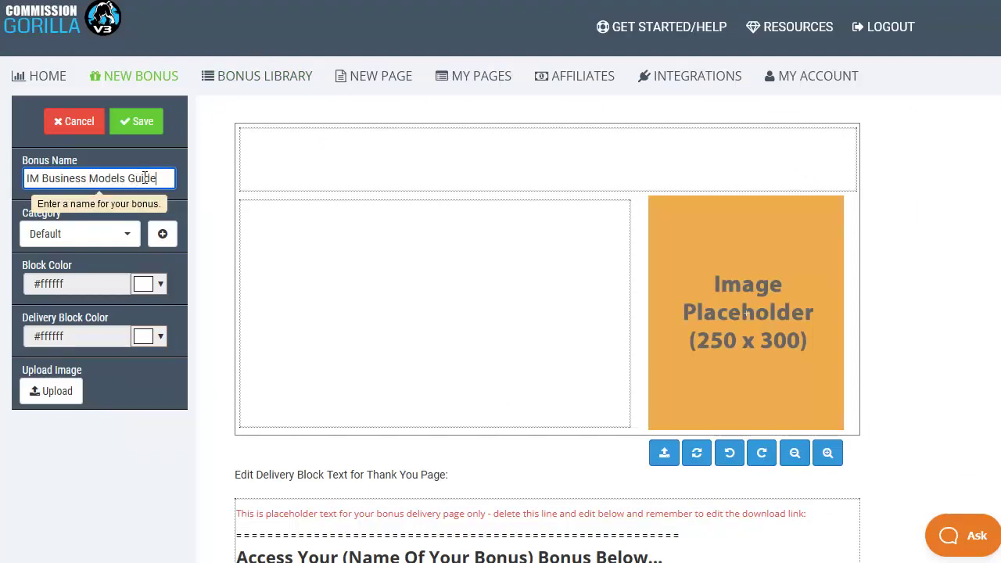
Create a new MAT1 category and assign it to this bonus
{"action": "left_click", "coordinate": [164, 238]}
{"action": "left_click", "coordinate": [165, 236]}
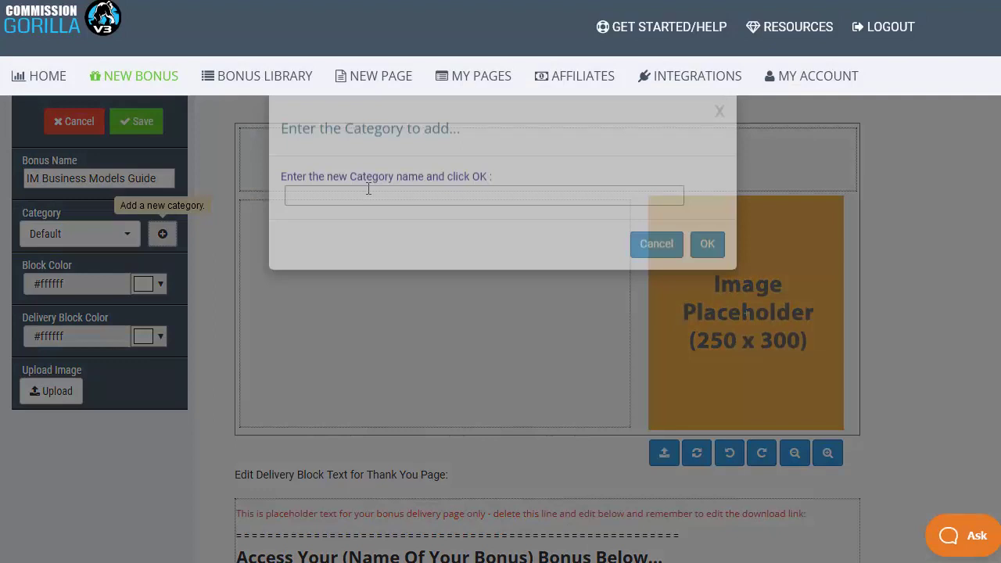
{"action": "type", "text": "MAT1"}
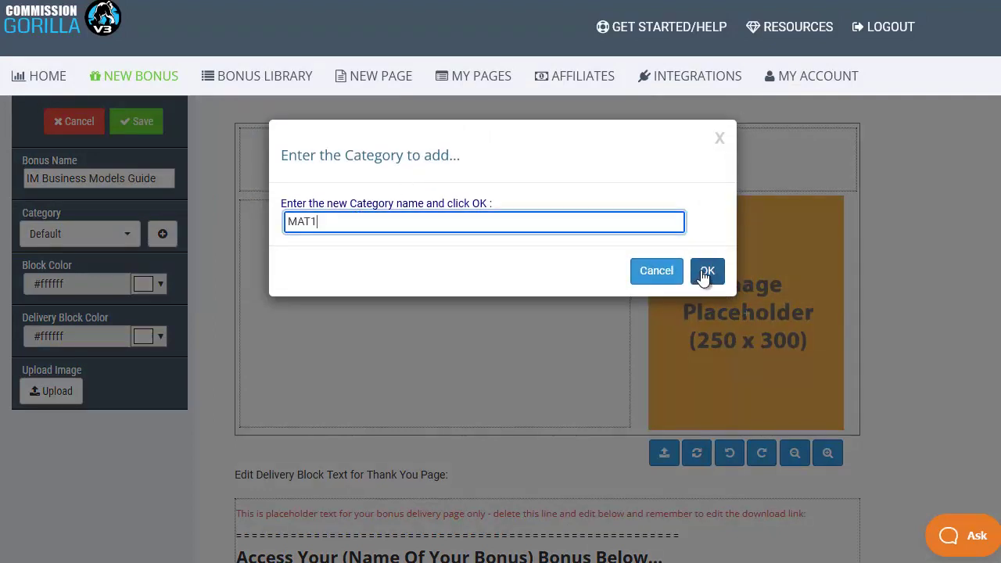
{"action": "left_click", "coordinate": [705, 272]}
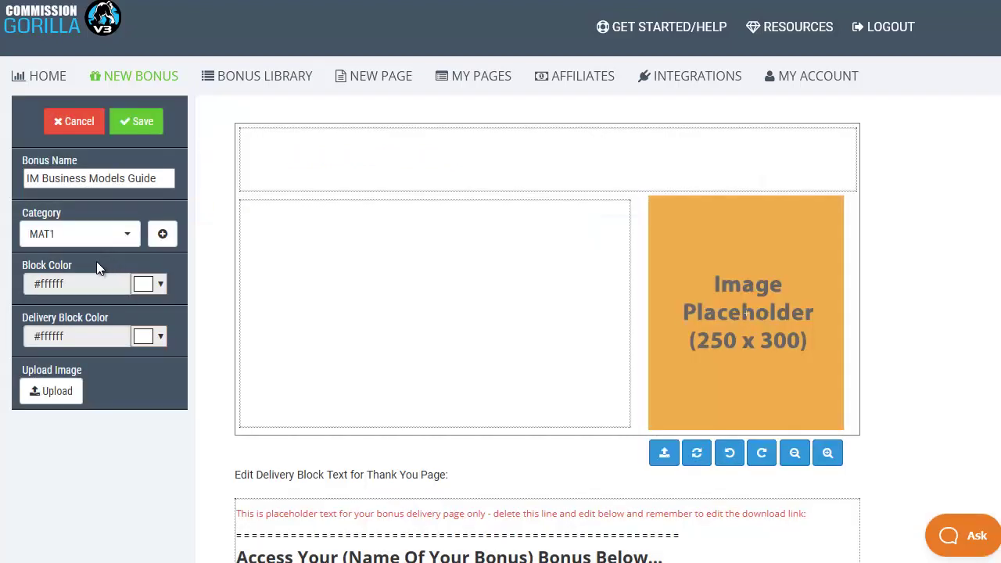
Upload IMBusinessModelsGuide-250x300.png as the bonus cover image
{"action": "left_click", "coordinate": [55, 392]}
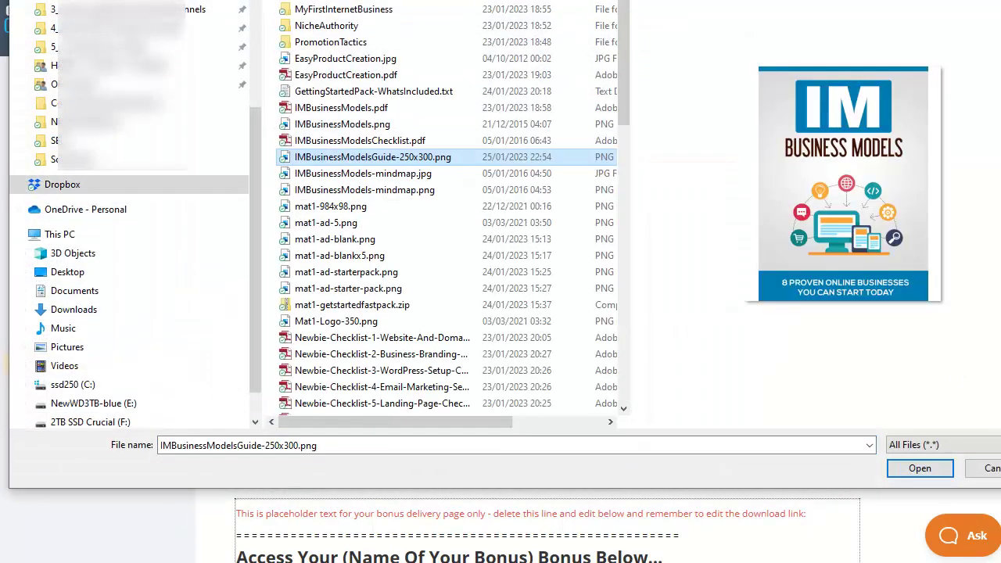
{"action": "left_click", "coordinate": [911, 472]}
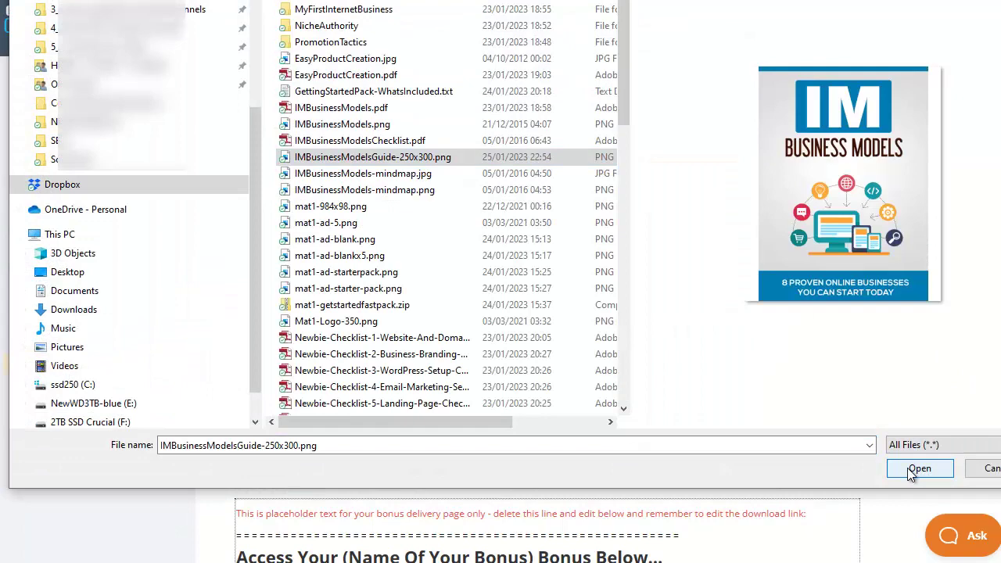
{"action": "left_click", "coordinate": [911, 471]}
Add the two-line title, bold and centred, ending in underlined 'Start Today!'
{"action": "left_click", "coordinate": [558, 164]}
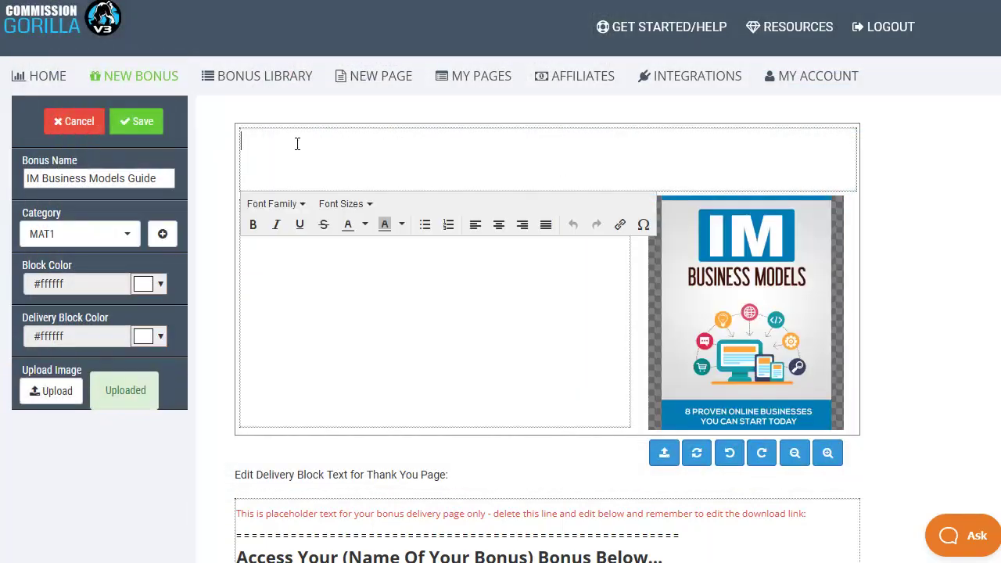
{"action": "type", "text": "IM Business Models Guide - 8 Proven Online Businesses You Can Start Today"}
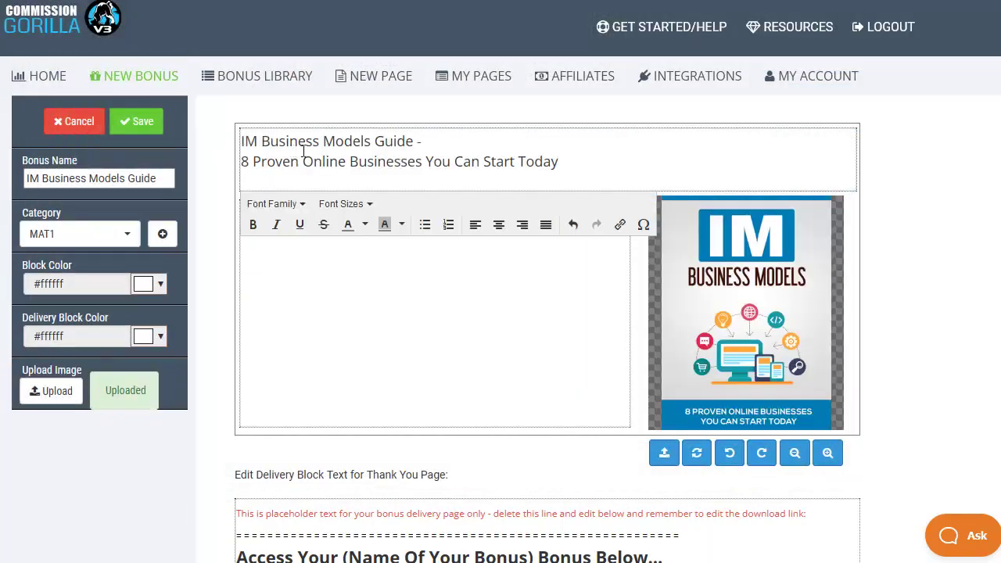
{"action": "left_click_drag", "start_coordinate": [558, 161], "coordinate": [239, 141]}
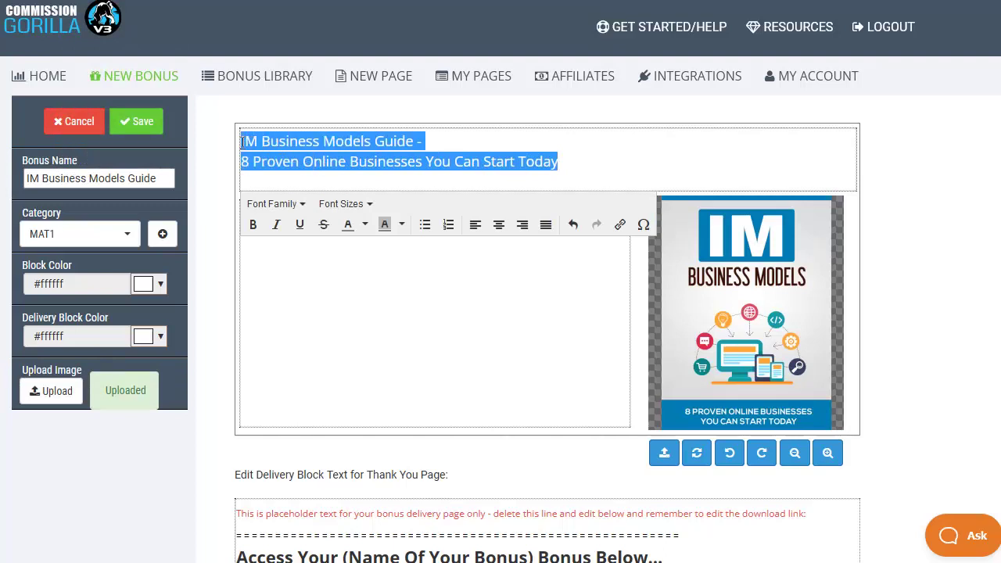
{"action": "type", "text": "IM Business Models Guide - 8 Proven Online Businesses You Can Start Today!"}
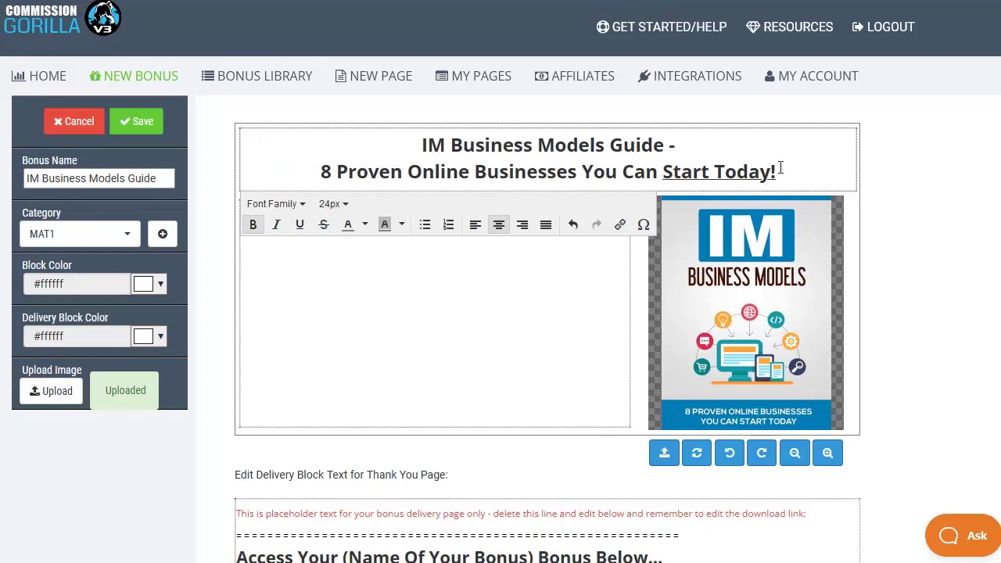
Replace the plain description with formatted copy: bold 'Which Model' question and two extras lines
{"action": "left_click", "coordinate": [346, 260]}
{"action": "type", "text": "Building an internet based income stream can change your entire life - But Which Model Should You Start With? Here's the 8 Best ways to get your online business started TODAY! Inc. Getting Started Action Checklist & Mindmaps"}
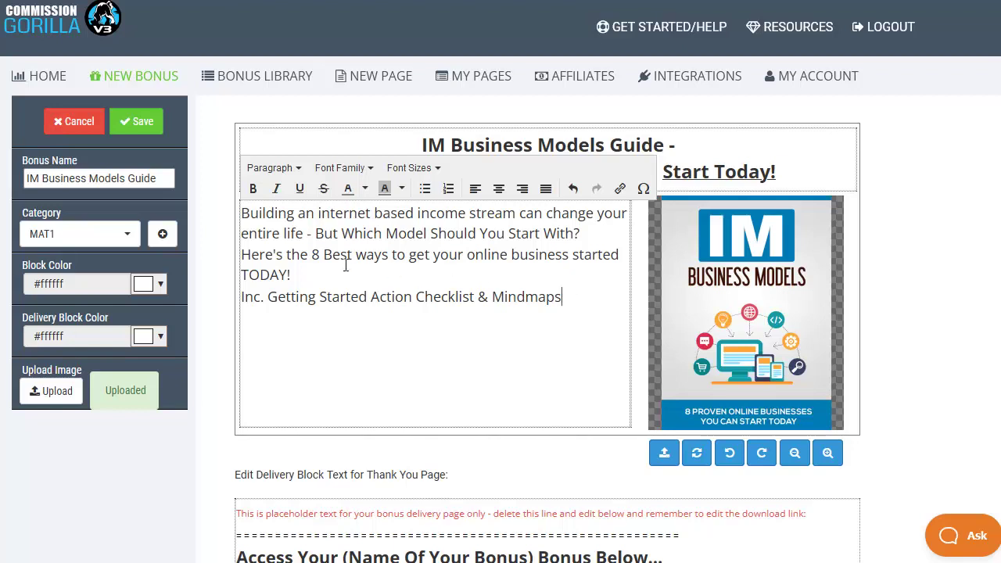
{"action": "key", "text": "ctrl+a"}
{"action": "type", "text": "Building an internet based income stream can change your entire life for the better, giving you more freedom, spare time and a helthier lifestyle -  But Which Model Should You Start With?  Here's the 8 Best ways to get your online business started TODAY!  - Getting Started Action Checklist - Choose The Right Model Mindmaps"}
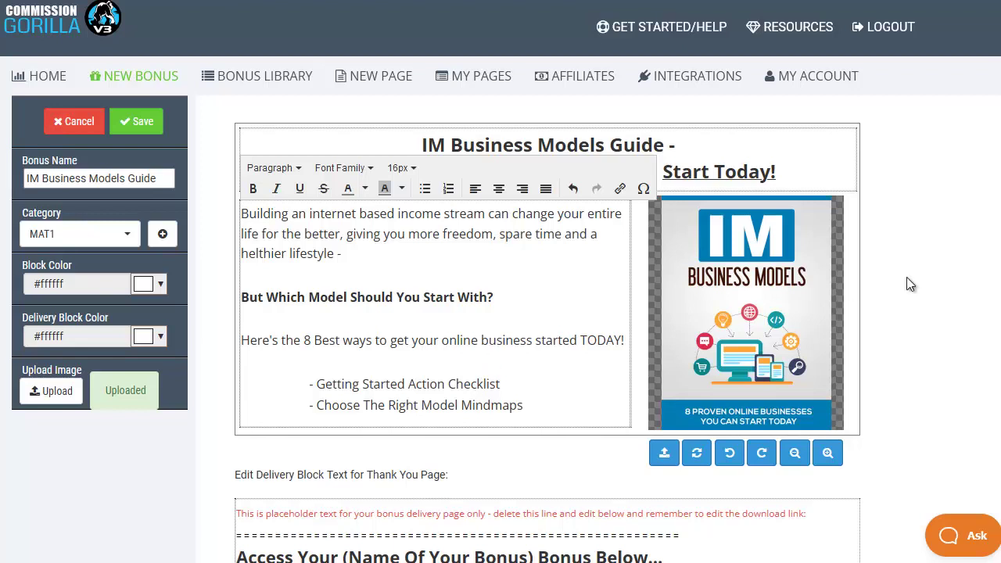
Check the DOWNLOAD HERE link's URL without changing it, then save the bonus
{"action": "left_click", "coordinate": [868, 337]}
{"action": "scroll", "coordinate": [944, 332], "scroll_direction": "down", "scroll_amount": 3}
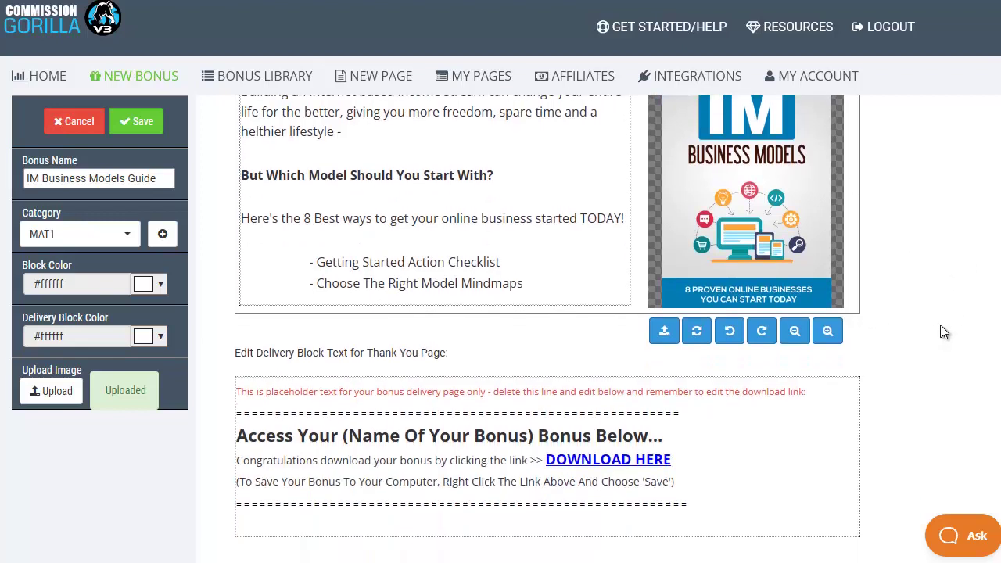
{"action": "left_click", "coordinate": [626, 463]}
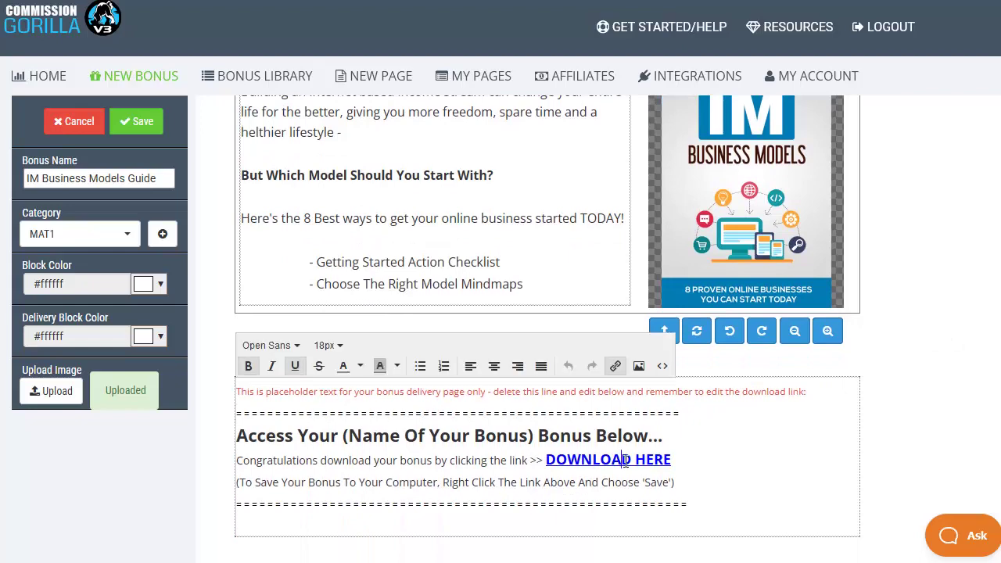
{"action": "left_click", "coordinate": [613, 366]}
{"action": "left_click", "coordinate": [572, 329]}
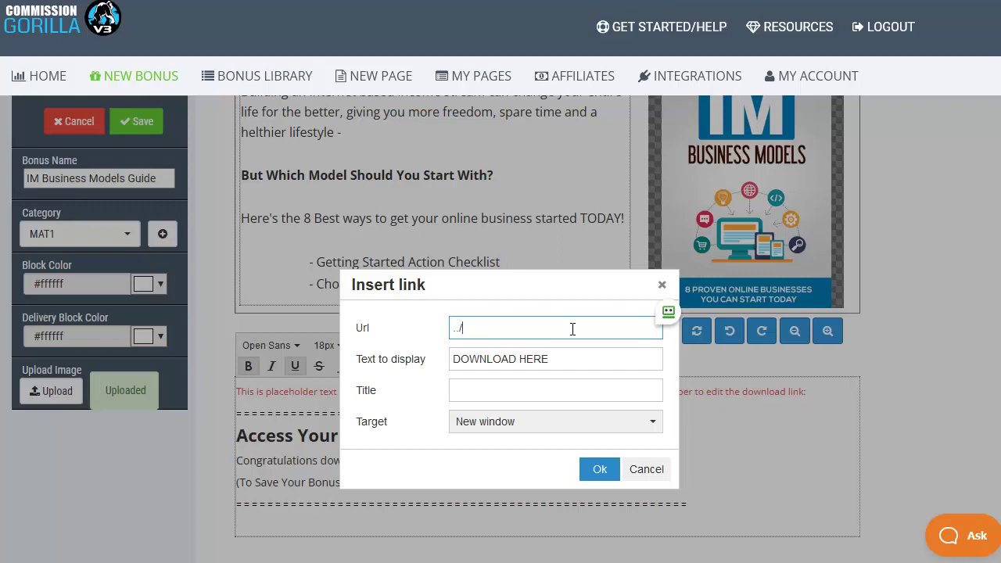
{"action": "left_click", "coordinate": [646, 469]}
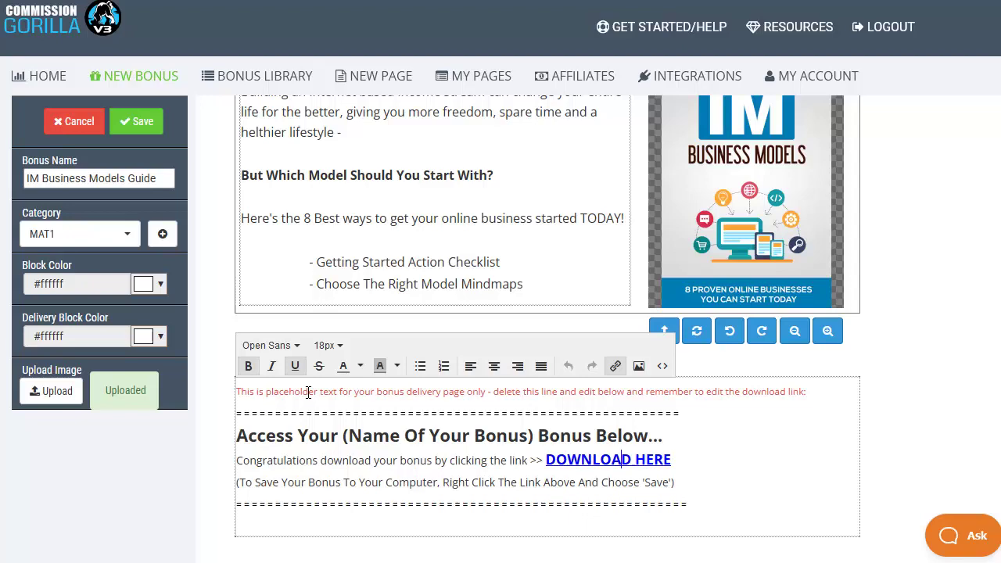
{"action": "left_click", "coordinate": [133, 125]}
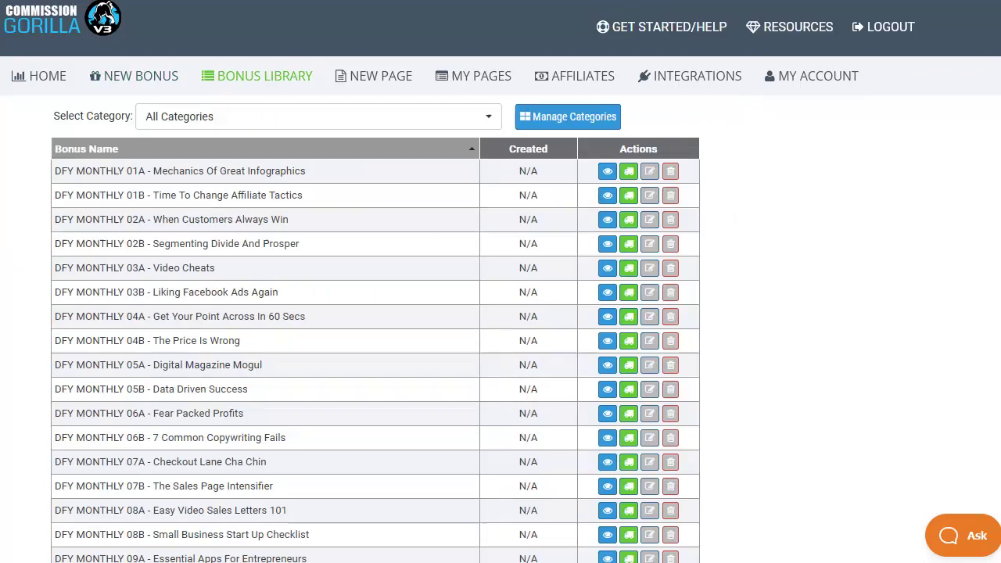
{"action": "scroll", "coordinate": [375, 328], "scroll_direction": "down", "scroll_amount": 1}
{"action": "scroll", "coordinate": [376, 328], "scroll_direction": "down", "scroll_amount": 1}
{"action": "scroll", "coordinate": [375, 329], "scroll_direction": "down", "scroll_amount": 1}
{"action": "scroll", "coordinate": [376, 328], "scroll_direction": "down", "scroll_amount": 2}
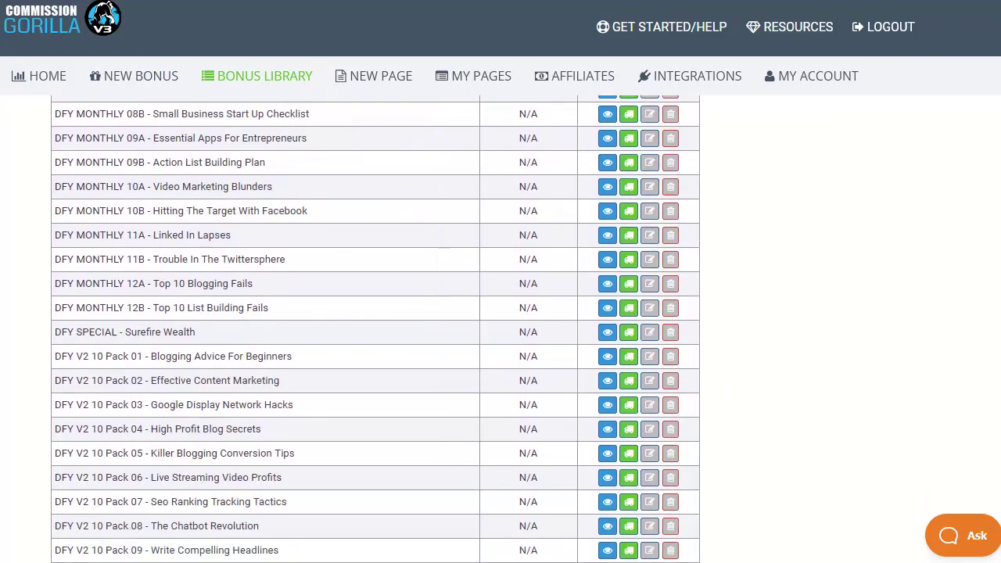
{"action": "scroll", "coordinate": [375, 328], "scroll_direction": "down", "scroll_amount": 1}
{"action": "scroll", "coordinate": [375, 329], "scroll_direction": "down", "scroll_amount": 1}
{"action": "scroll", "coordinate": [375, 328], "scroll_direction": "down", "scroll_amount": 1}
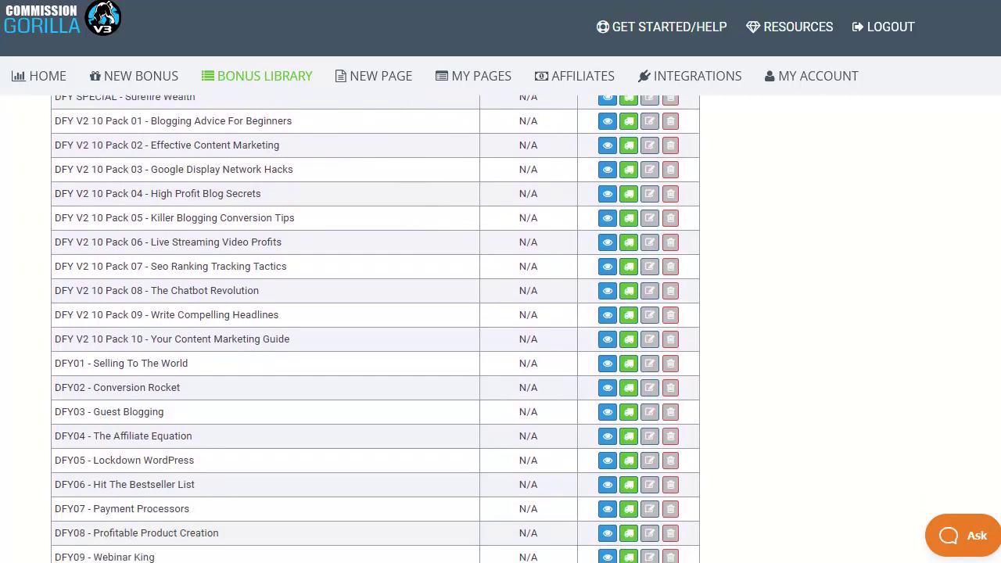
{"action": "scroll", "coordinate": [376, 328], "scroll_direction": "down", "scroll_amount": 1}
{"action": "scroll", "coordinate": [375, 328], "scroll_direction": "down", "scroll_amount": 2}
{"action": "scroll", "coordinate": [375, 329], "scroll_direction": "down", "scroll_amount": 1}
{"action": "scroll", "coordinate": [376, 328], "scroll_direction": "down", "scroll_amount": 1}
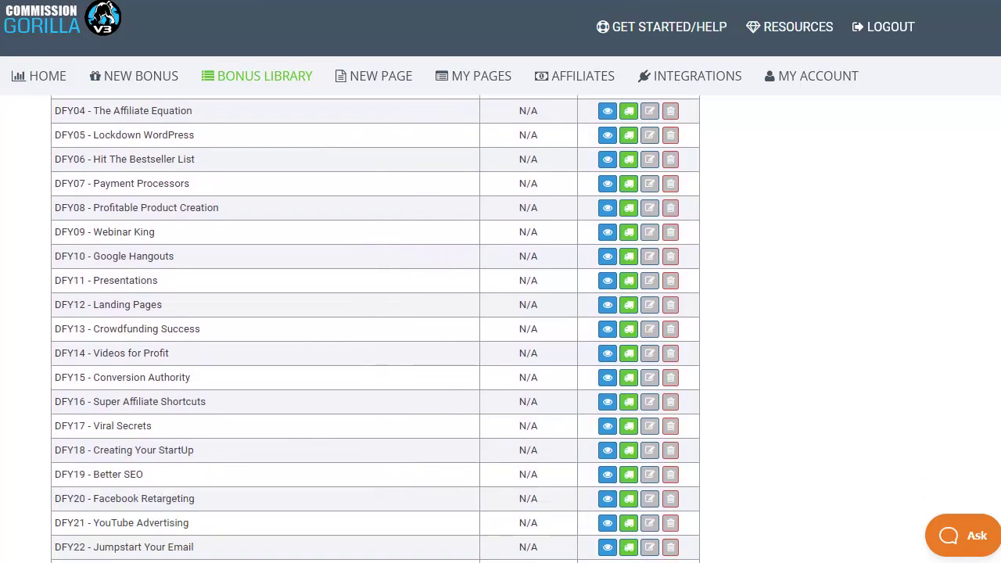
{"action": "scroll", "coordinate": [376, 328], "scroll_direction": "down", "scroll_amount": 1}
{"action": "scroll", "coordinate": [375, 329], "scroll_direction": "down", "scroll_amount": 1}
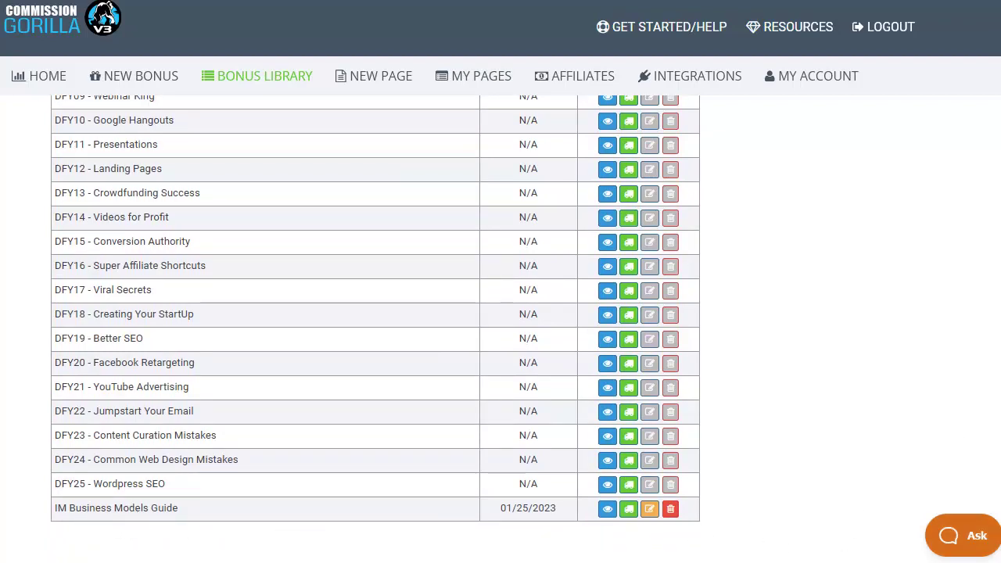
{"action": "scroll", "coordinate": [423, 313], "scroll_direction": "up", "scroll_amount": 10}
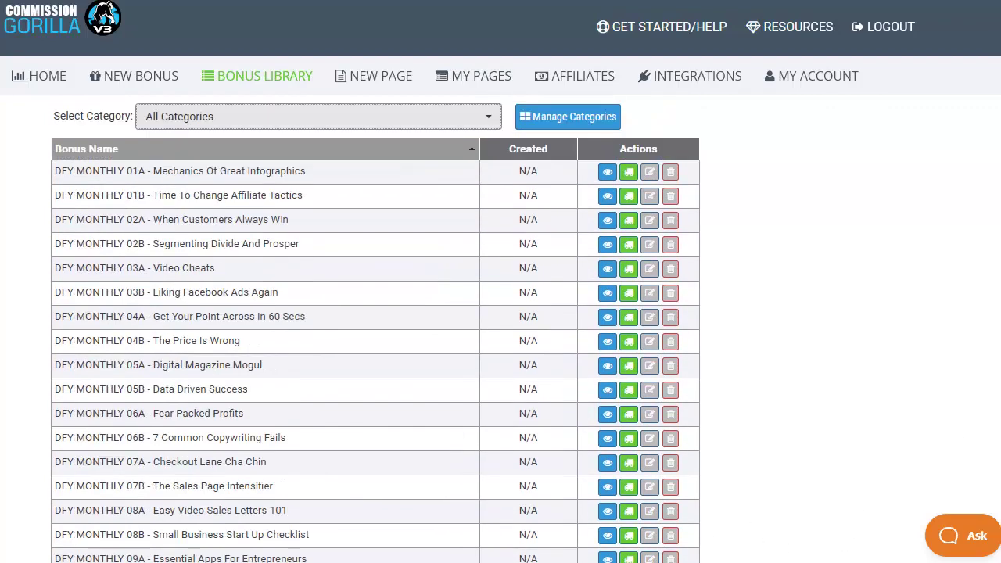
Filter the Bonus Library to MAT1 so only IM Business Models Guide is listed
{"action": "left_click", "coordinate": [293, 127]}
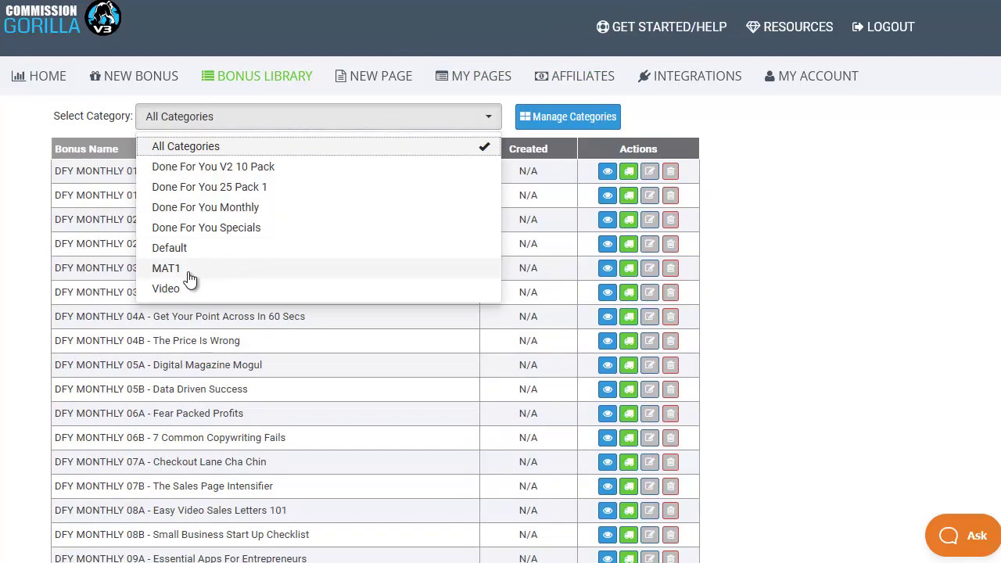
{"action": "left_click", "coordinate": [190, 270]}
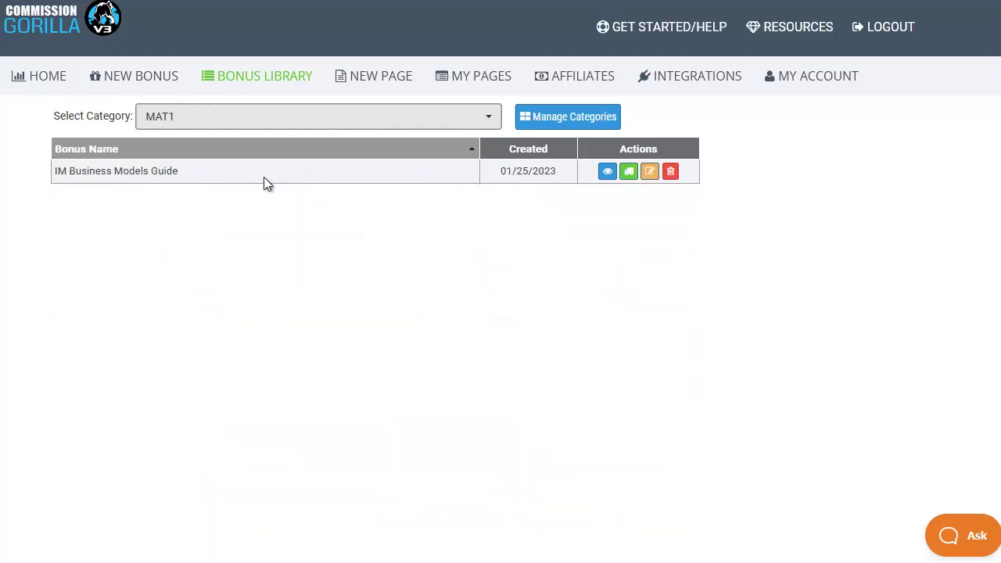
{"action": "left_click", "coordinate": [257, 119]}
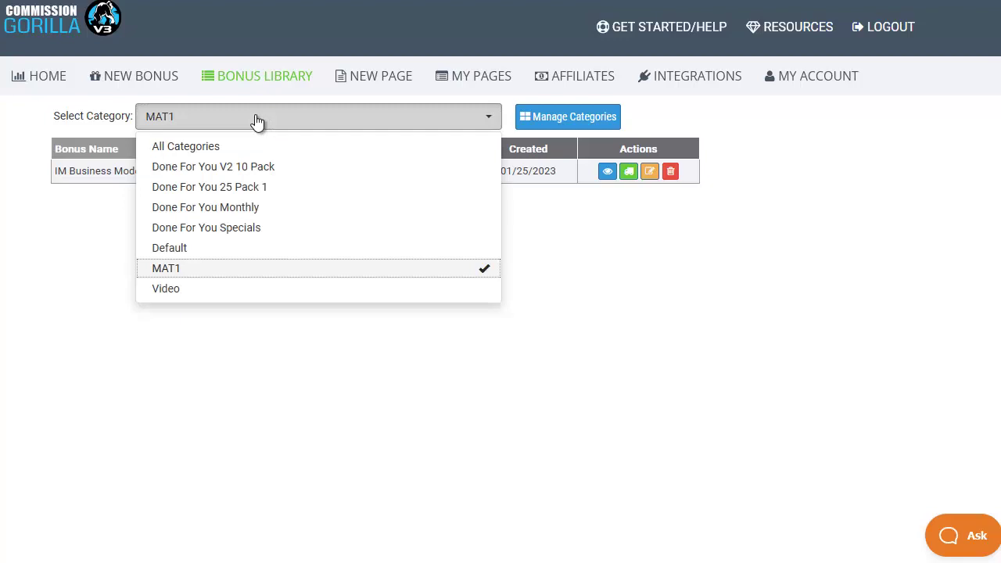
{"action": "left_click", "coordinate": [199, 147]}
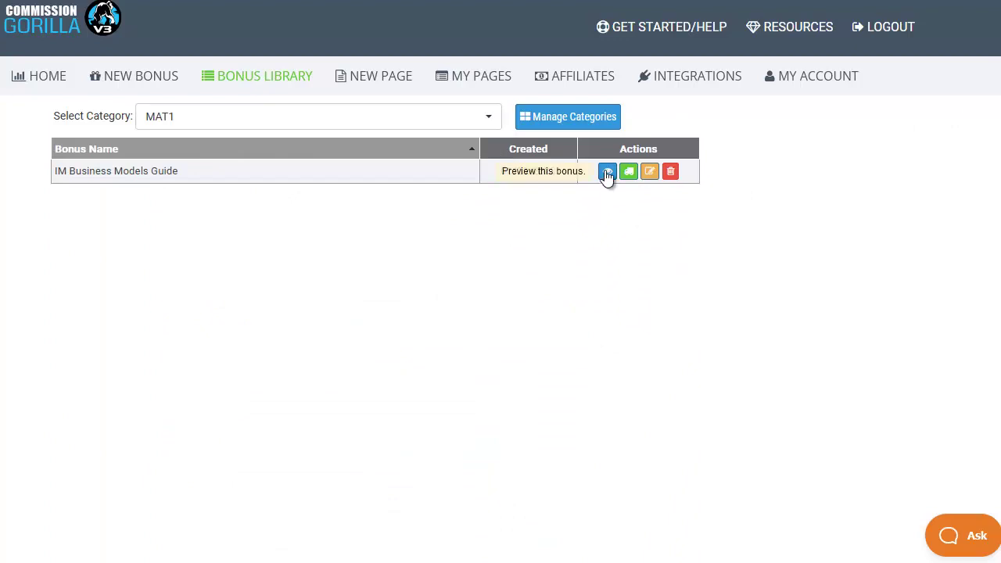
{"action": "left_click", "coordinate": [607, 172]}
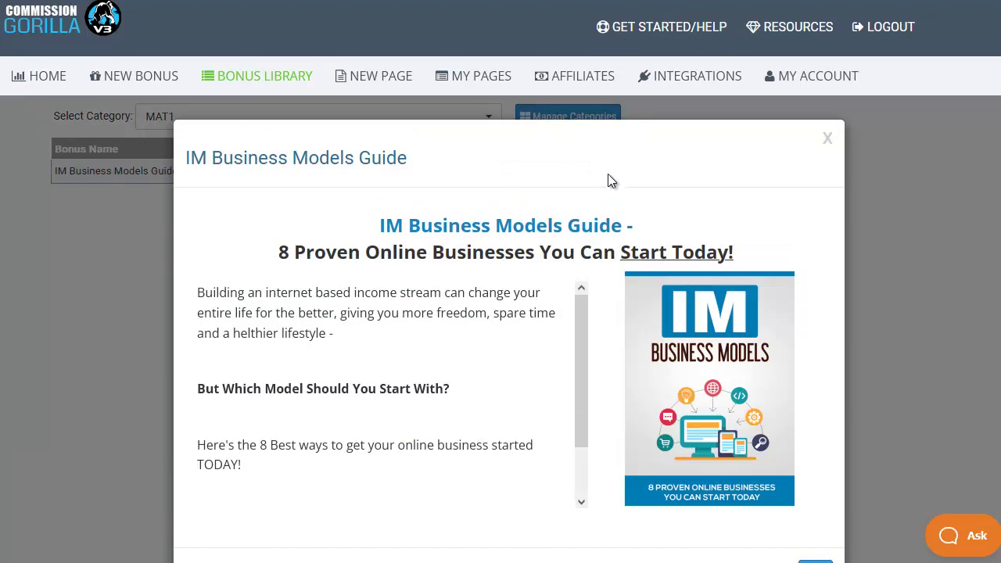
{"action": "left_click", "coordinate": [827, 138]}
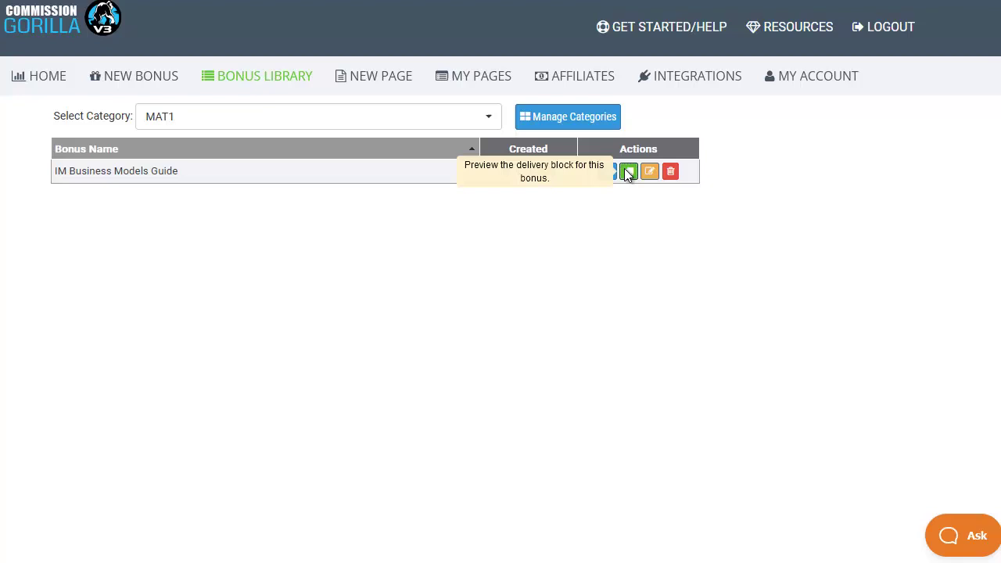
{"action": "left_click", "coordinate": [626, 172]}
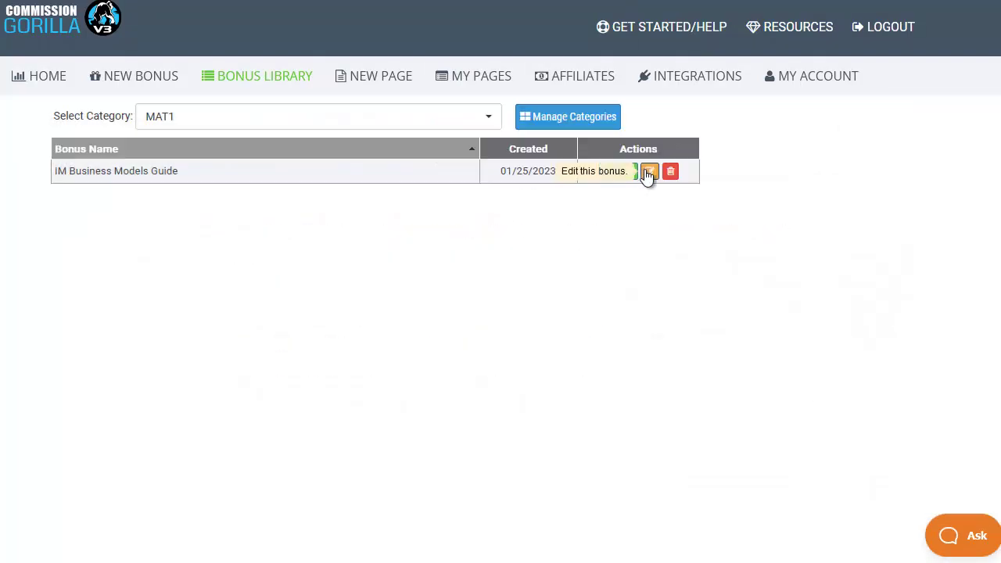
{"action": "left_click", "coordinate": [827, 138]}
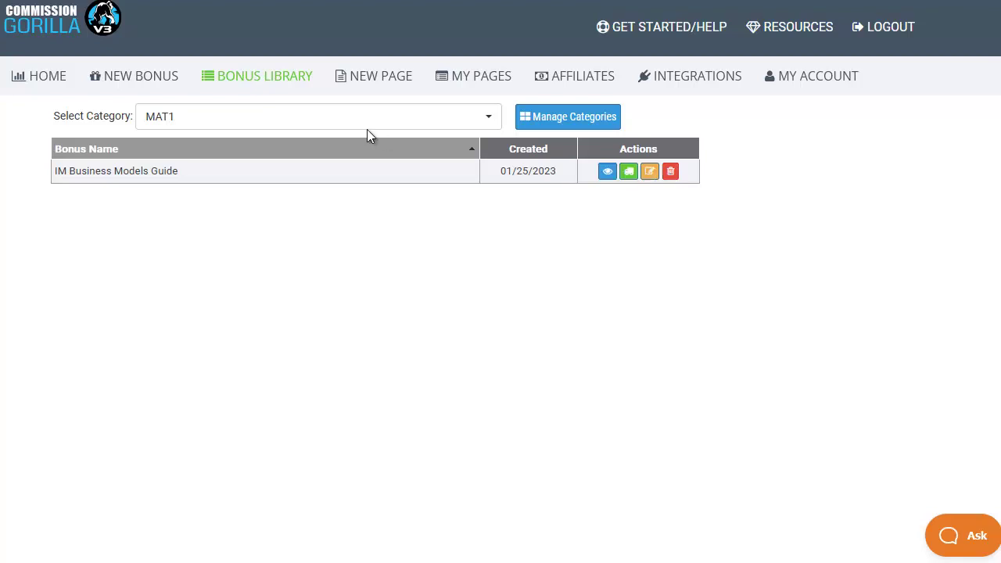
Switch the category filter to Done For You V2 10 Pack, then go to My Pages
{"action": "left_click", "coordinate": [329, 119]}
{"action": "left_click", "coordinate": [226, 167]}
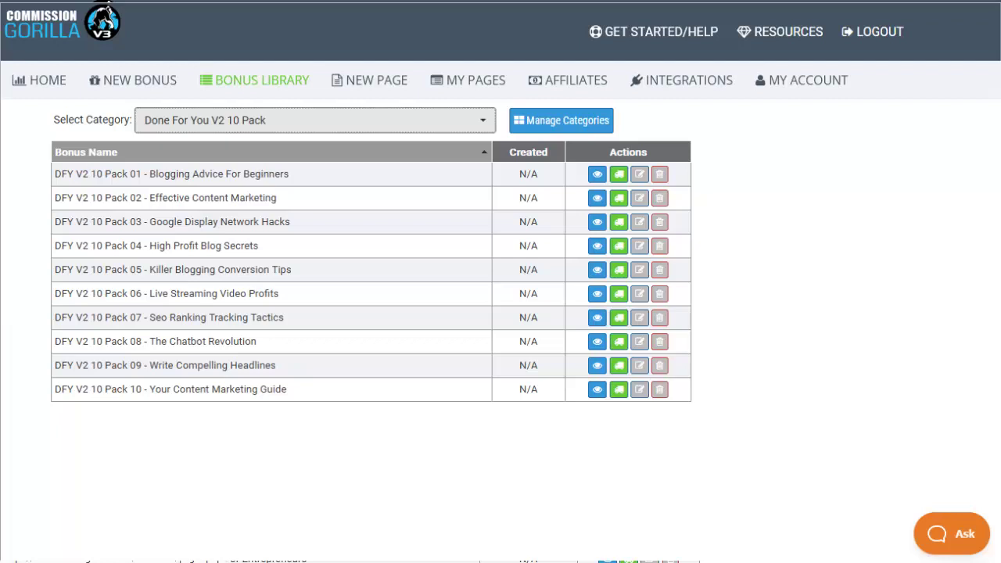
{"action": "left_click", "coordinate": [474, 79]}
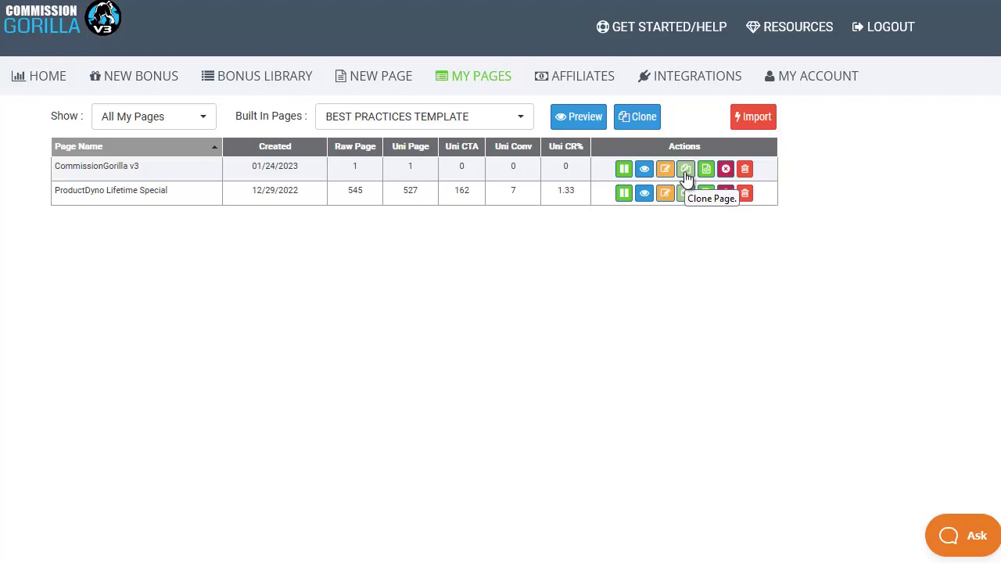
Browse the Built In Pages templates, from Promote Page Dyno to Webinar Replay
{"action": "left_click", "coordinate": [507, 122]}
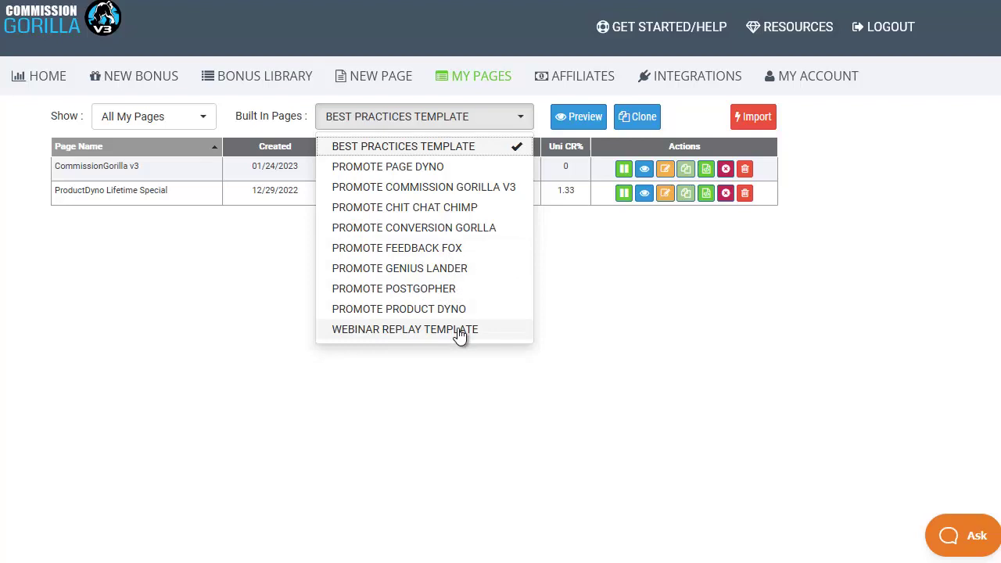
Preview the hosted bonus page in Firefox to the bottom, then reopen the Built In Pages list
{"action": "left_click", "coordinate": [575, 119]}
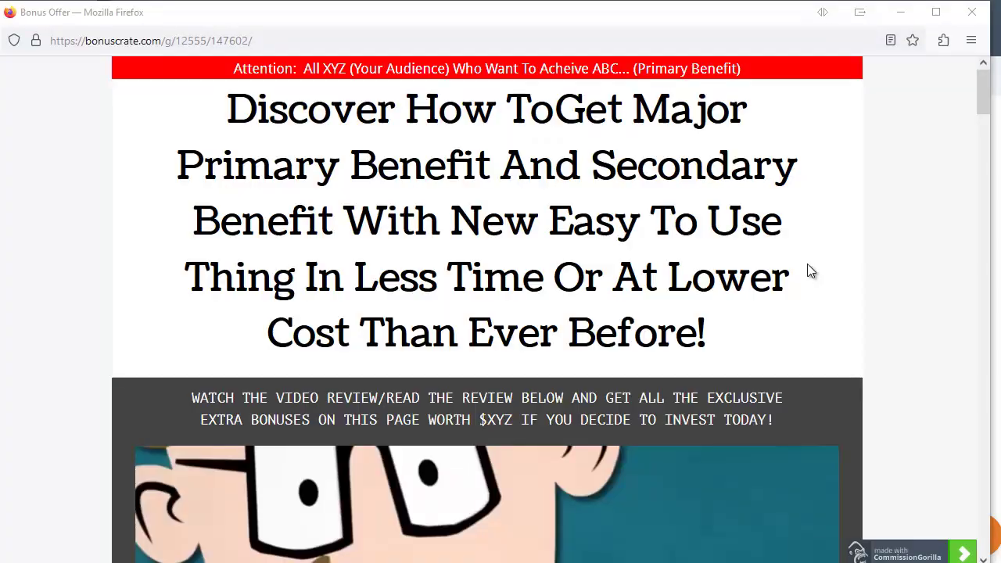
{"action": "scroll", "coordinate": [808, 267], "scroll_direction": "down", "scroll_amount": 2}
{"action": "scroll", "coordinate": [807, 267], "scroll_direction": "down", "scroll_amount": 3}
{"action": "scroll", "coordinate": [808, 268], "scroll_direction": "down", "scroll_amount": 3}
{"action": "scroll", "coordinate": [808, 269], "scroll_direction": "down", "scroll_amount": 5}
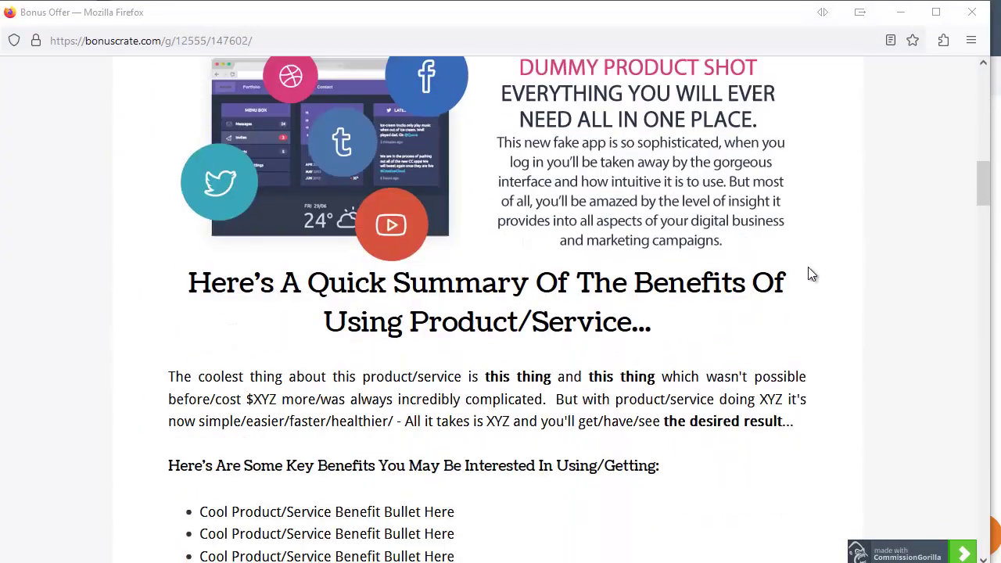
{"action": "scroll", "coordinate": [809, 268], "scroll_direction": "down", "scroll_amount": 4}
{"action": "scroll", "coordinate": [808, 268], "scroll_direction": "down", "scroll_amount": 1}
{"action": "scroll", "coordinate": [807, 267], "scroll_direction": "down", "scroll_amount": 2}
{"action": "scroll", "coordinate": [808, 266], "scroll_direction": "down", "scroll_amount": 6}
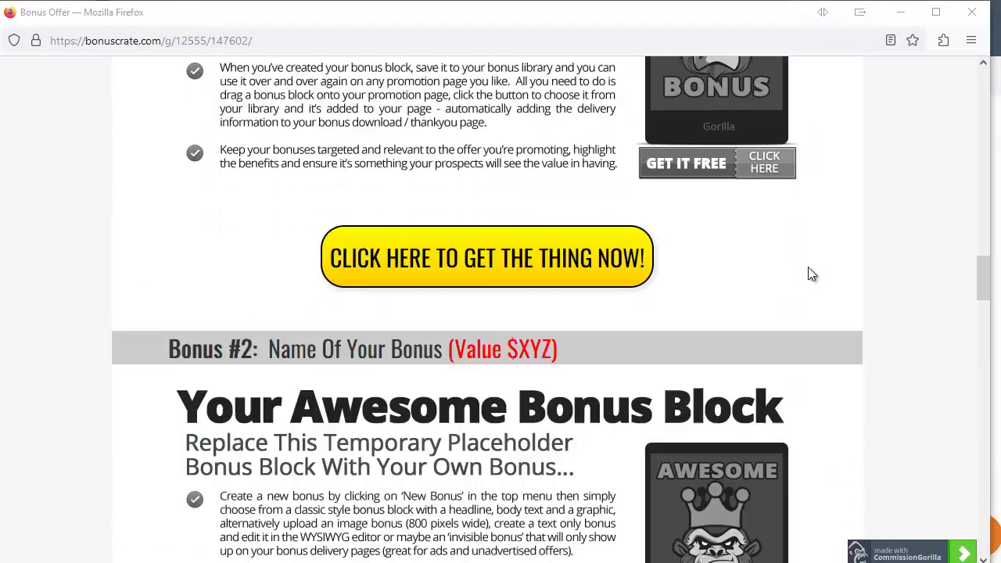
{"action": "scroll", "coordinate": [808, 266], "scroll_direction": "down", "scroll_amount": 2}
{"action": "scroll", "coordinate": [808, 267], "scroll_direction": "down", "scroll_amount": 5}
{"action": "scroll", "coordinate": [809, 273], "scroll_direction": "down", "scroll_amount": 4}
{"action": "scroll", "coordinate": [809, 274], "scroll_direction": "down", "scroll_amount": 7}
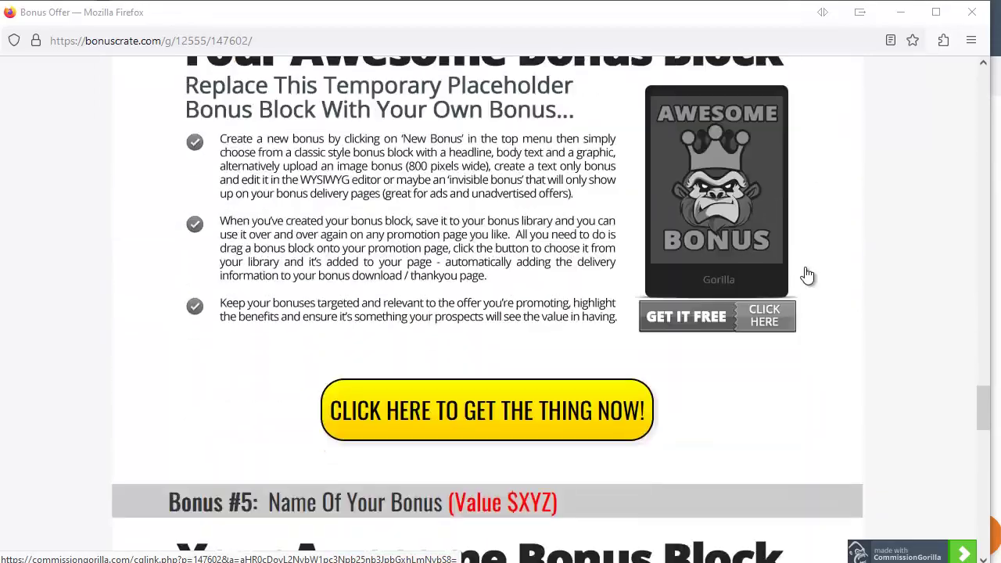
{"action": "scroll", "coordinate": [809, 274], "scroll_direction": "down", "scroll_amount": 3}
{"action": "scroll", "coordinate": [805, 274], "scroll_direction": "down", "scroll_amount": 3}
{"action": "scroll", "coordinate": [801, 271], "scroll_direction": "down", "scroll_amount": 6}
{"action": "scroll", "coordinate": [801, 272], "scroll_direction": "down", "scroll_amount": 2}
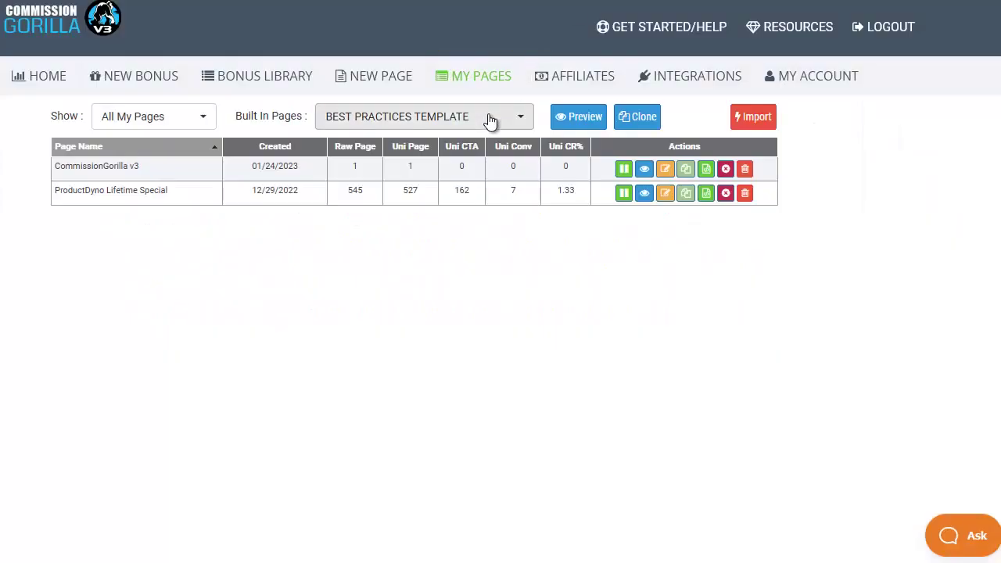
{"action": "left_click", "coordinate": [491, 119]}
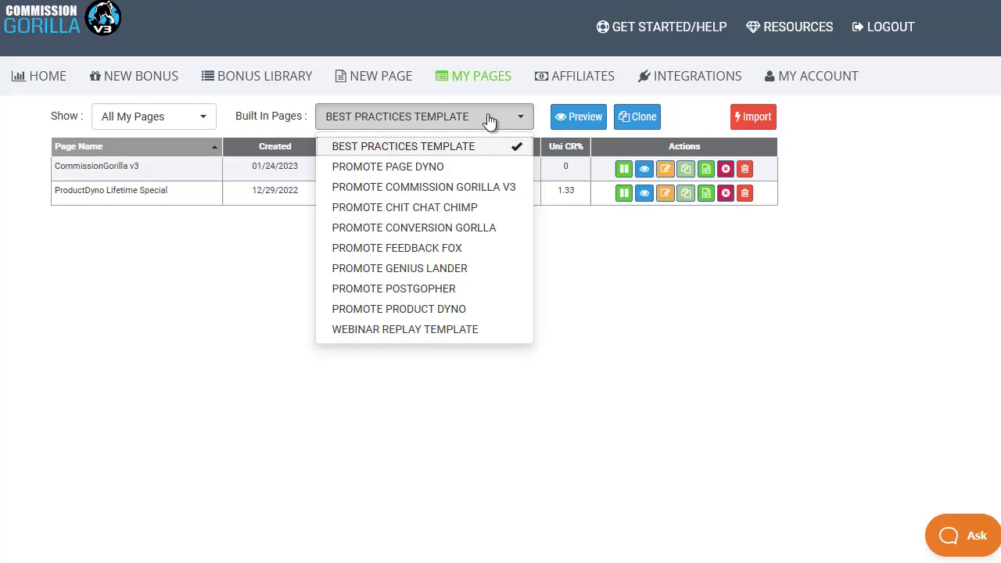
Clone the Promote Commission Gorilla V3 template and open the 'Clone - 63d1ee13ee86c' copy in the editor
{"action": "left_click", "coordinate": [445, 188]}
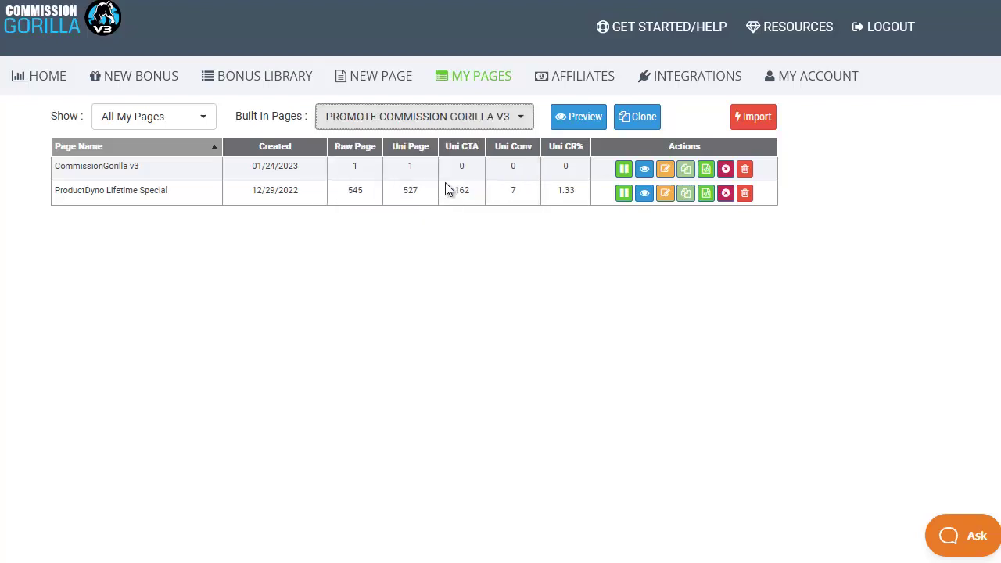
{"action": "left_click", "coordinate": [630, 121]}
{"action": "left_click", "coordinate": [686, 169]}
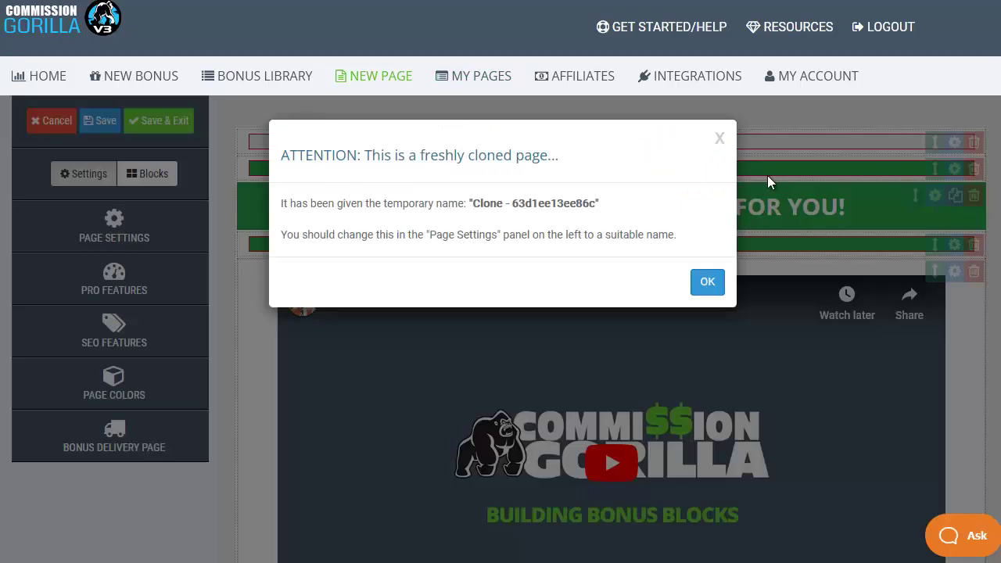
Rename the cloned page to 'CommissionGorilla NEW', select its affiliate link, and bring up Mailgate Options
{"action": "left_click", "coordinate": [708, 283]}
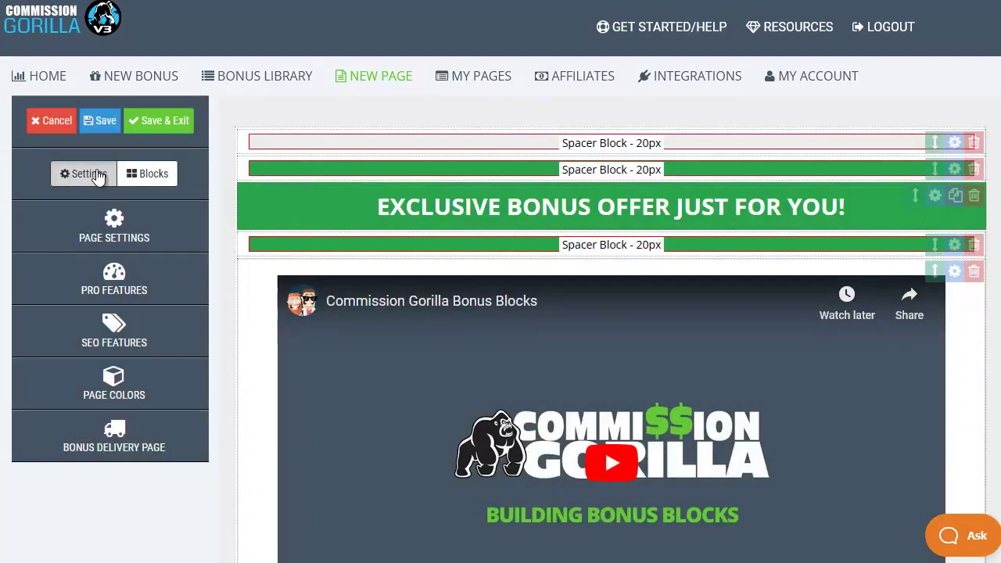
{"action": "left_click", "coordinate": [79, 242]}
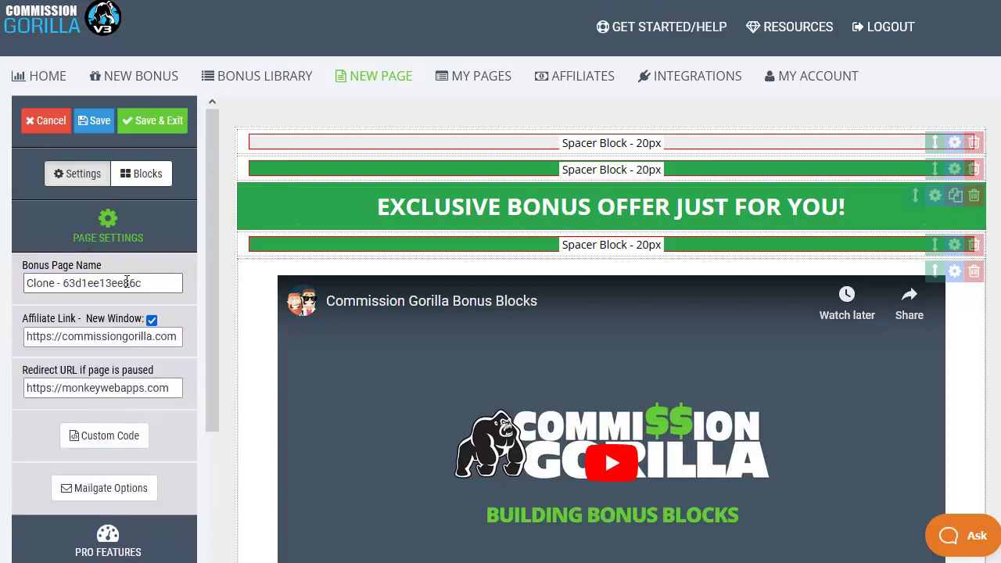
{"action": "left_click_drag", "start_coordinate": [149, 283], "coordinate": [26, 294]}
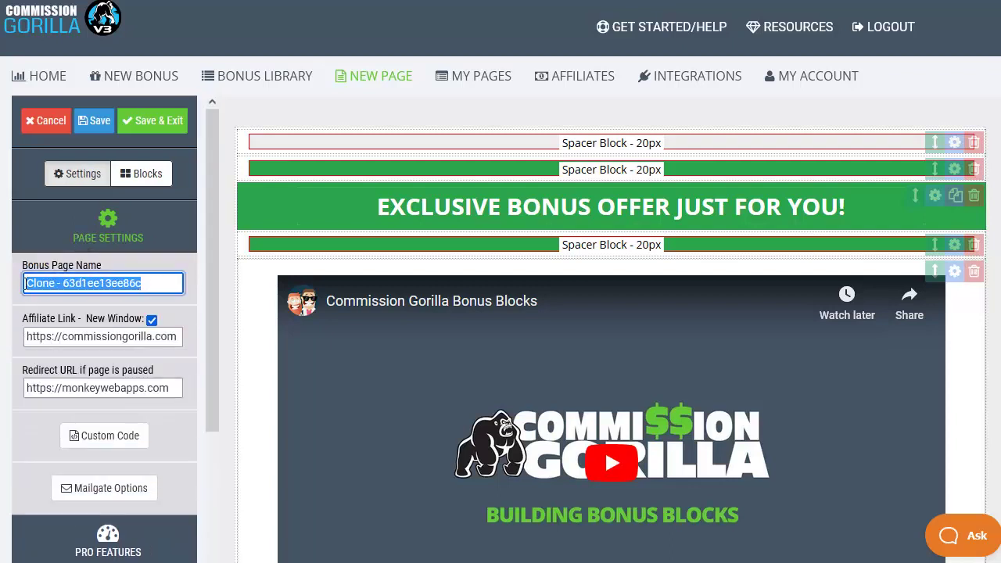
{"action": "type", "text": "CommissionGorilla NEW"}
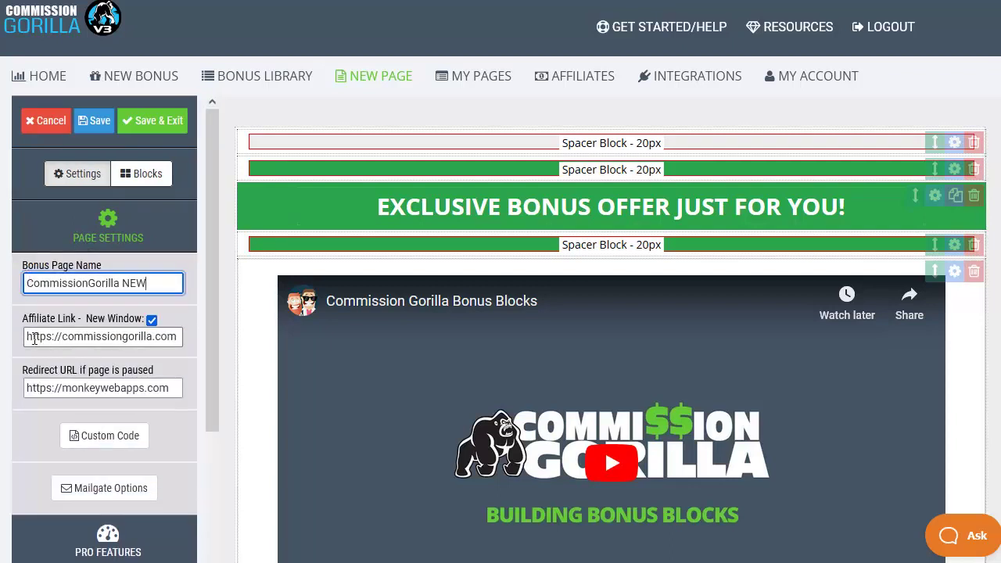
{"action": "left_click_drag", "start_coordinate": [35, 338], "coordinate": [204, 350]}
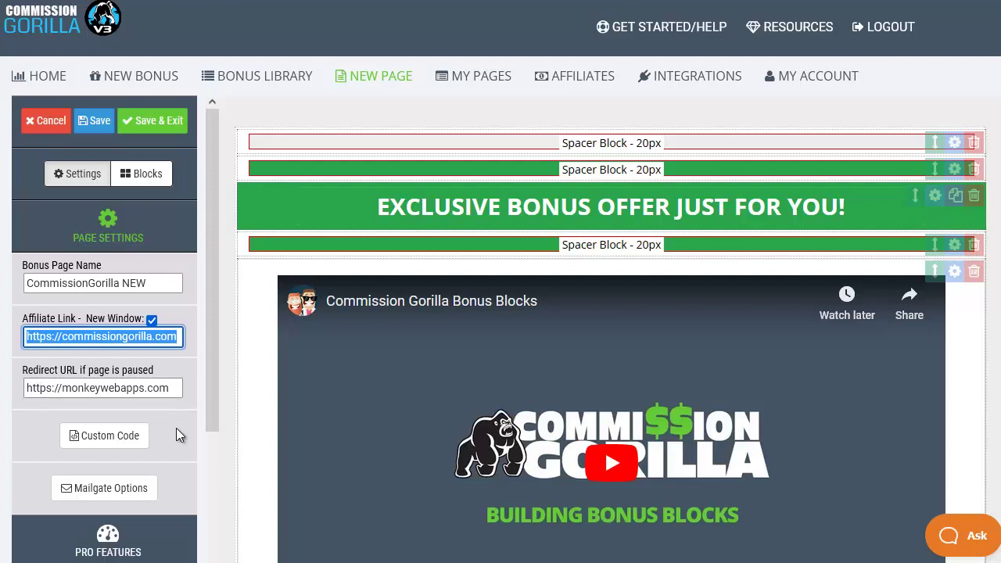
{"action": "left_click", "coordinate": [122, 490]}
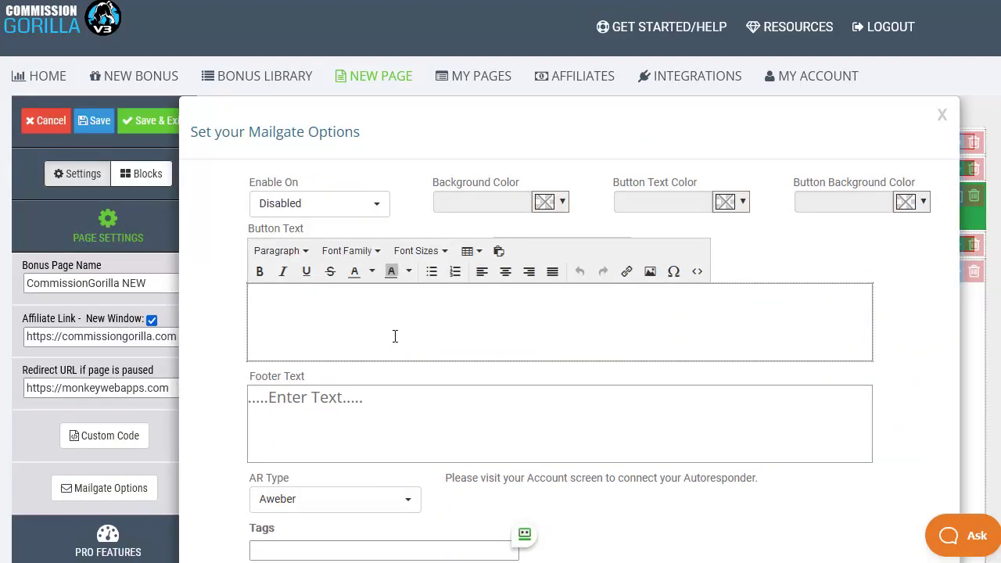
Enter the mailgate Button Text editor, then dismiss the Mailgate Options dialog without changes
{"action": "left_click", "coordinate": [395, 337]}
{"action": "left_click", "coordinate": [943, 116]}
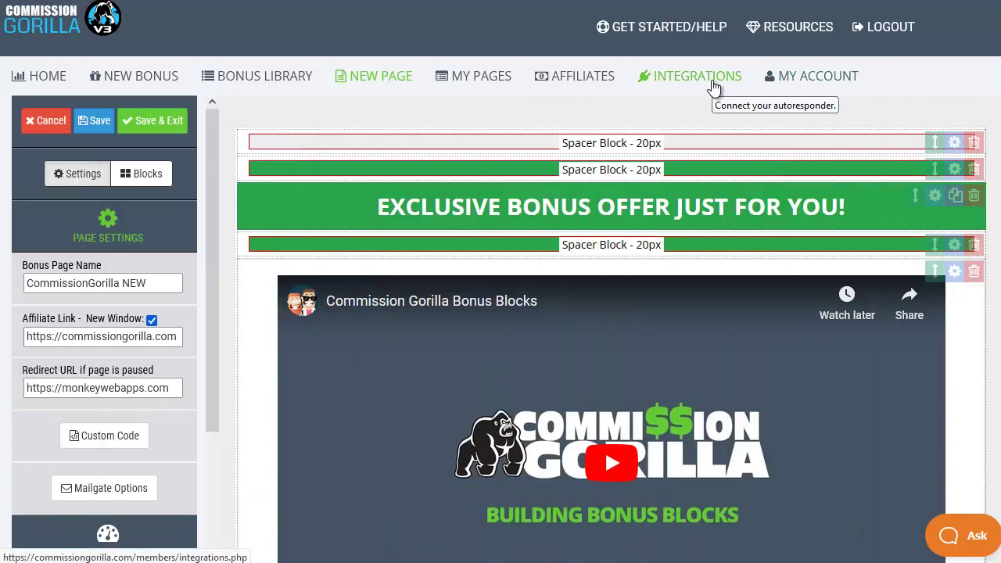
Expand the SEO Features, Page Colors and Bonus Delivery Page settings, then show the Blocks list
{"action": "left_click", "coordinate": [106, 218]}
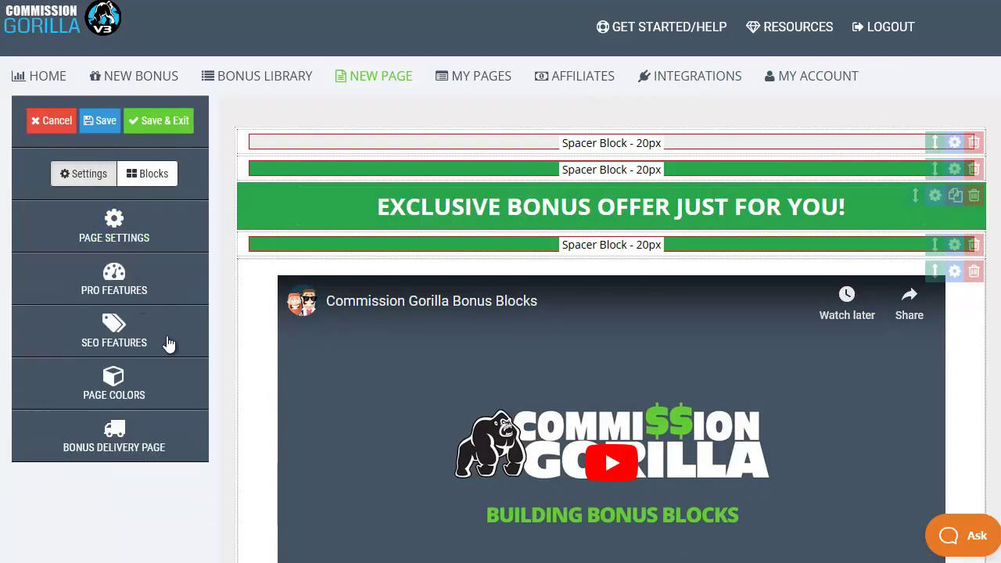
{"action": "left_click", "coordinate": [168, 344]}
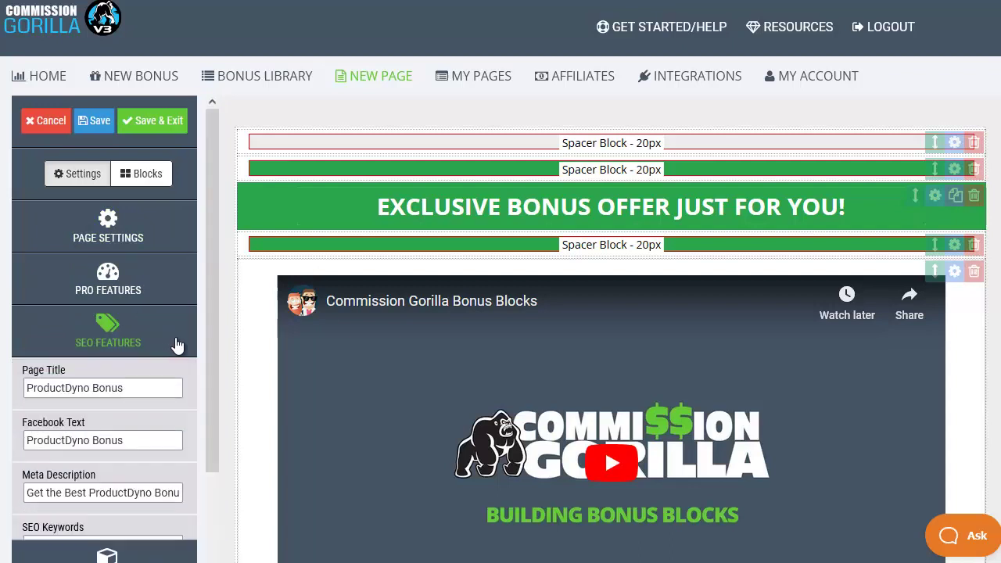
{"action": "left_click_drag", "start_coordinate": [214, 378], "coordinate": [219, 491]}
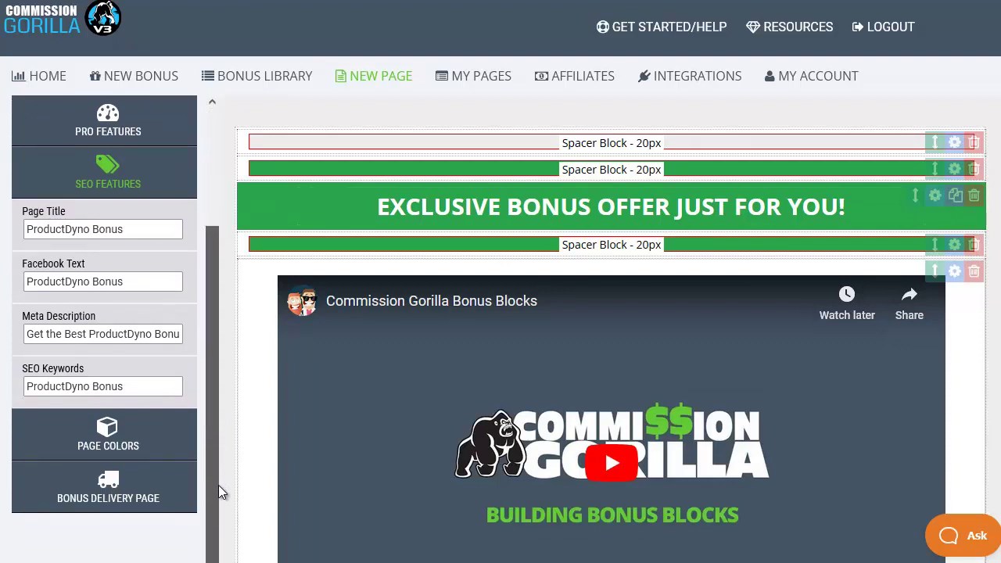
{"action": "left_click", "coordinate": [127, 452]}
{"action": "left_click_drag", "start_coordinate": [210, 419], "coordinate": [202, 498]}
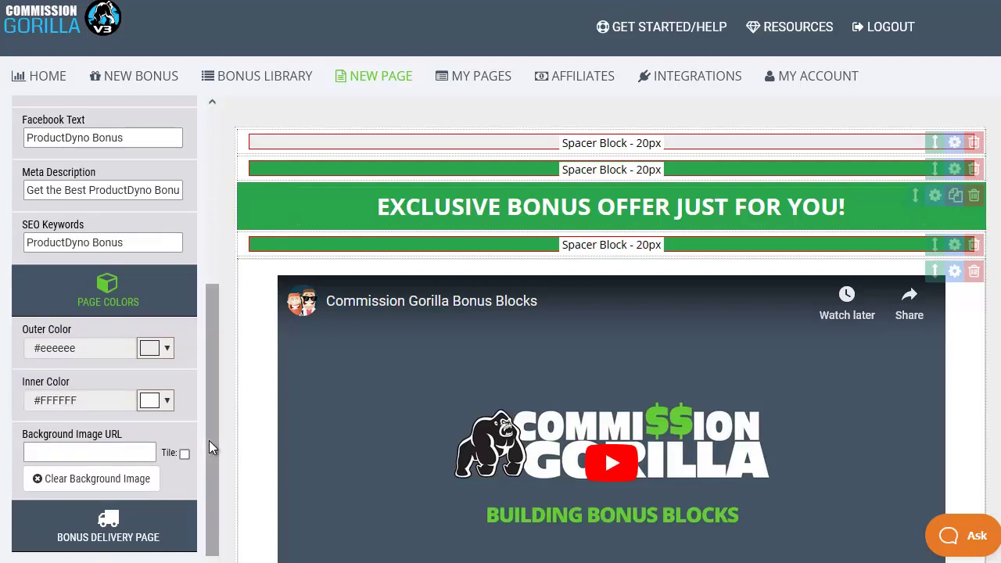
{"action": "left_click", "coordinate": [153, 524]}
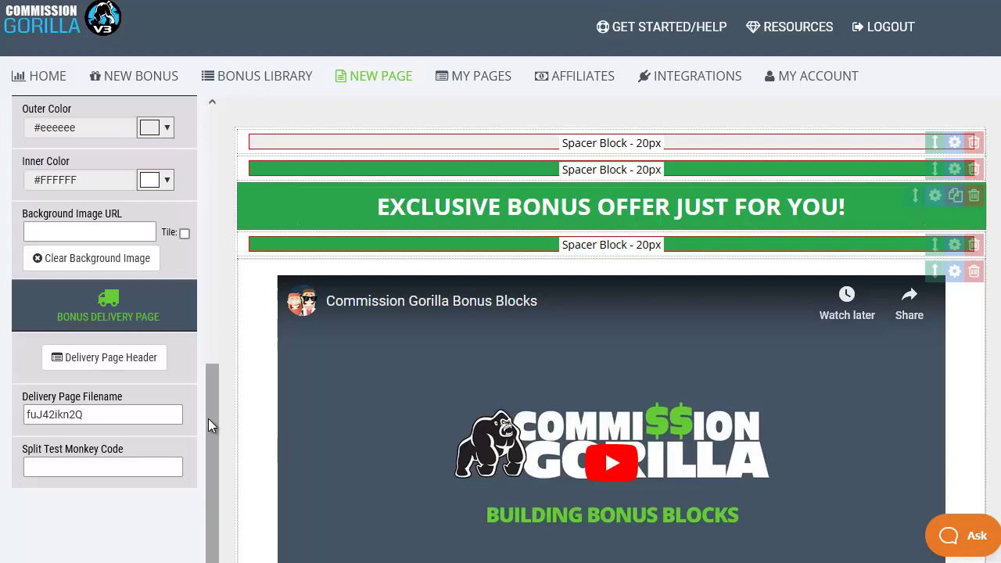
{"action": "left_click_drag", "start_coordinate": [215, 370], "coordinate": [215, 105]}
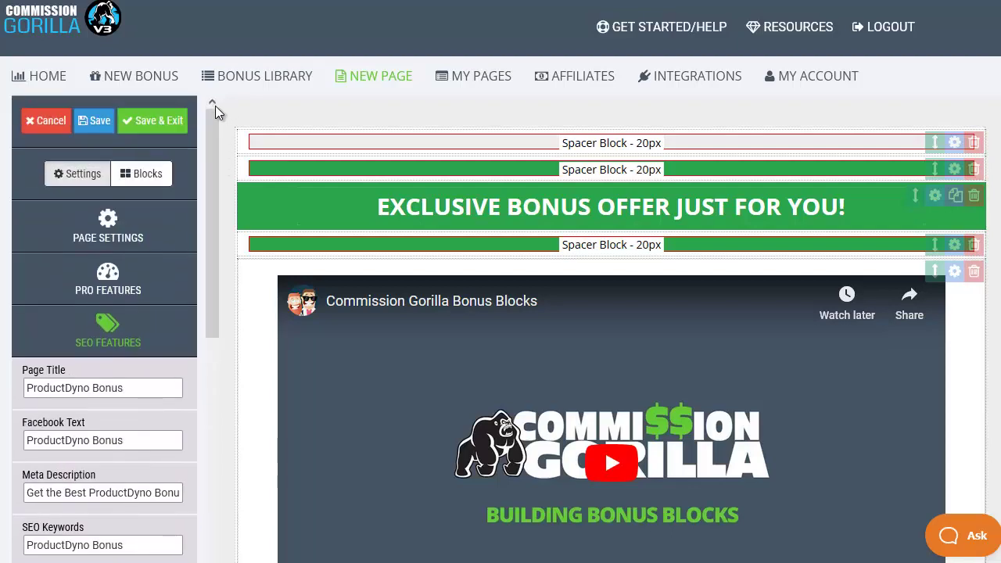
{"action": "left_click", "coordinate": [157, 177]}
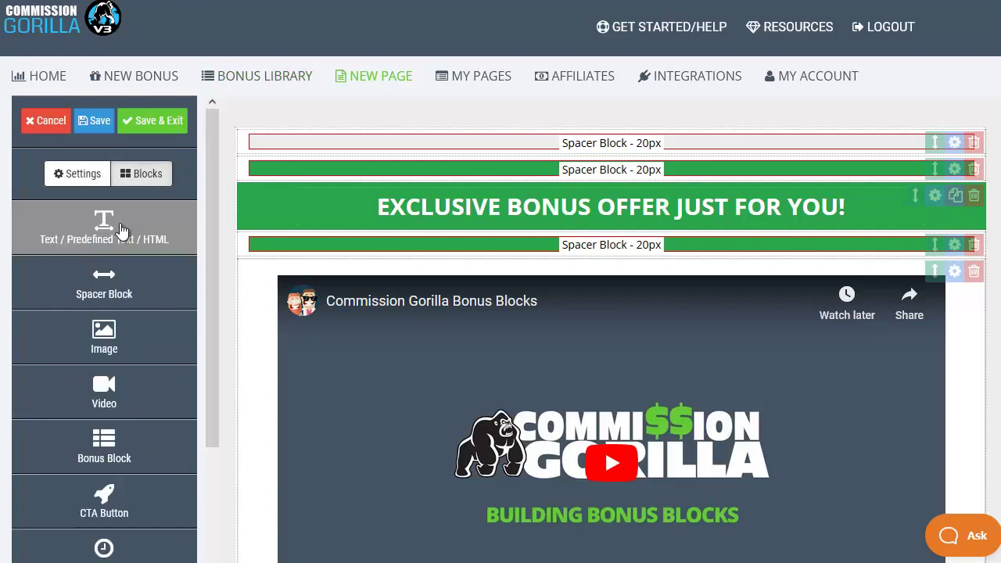
{"action": "left_click", "coordinate": [352, 203]}
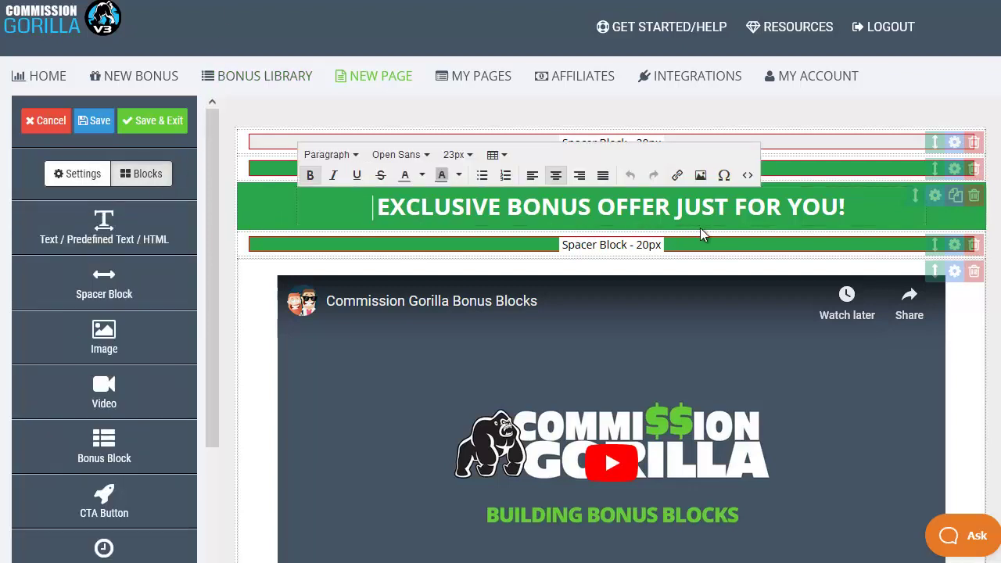
{"action": "scroll", "coordinate": [846, 208], "scroll_direction": "down", "scroll_amount": 4}
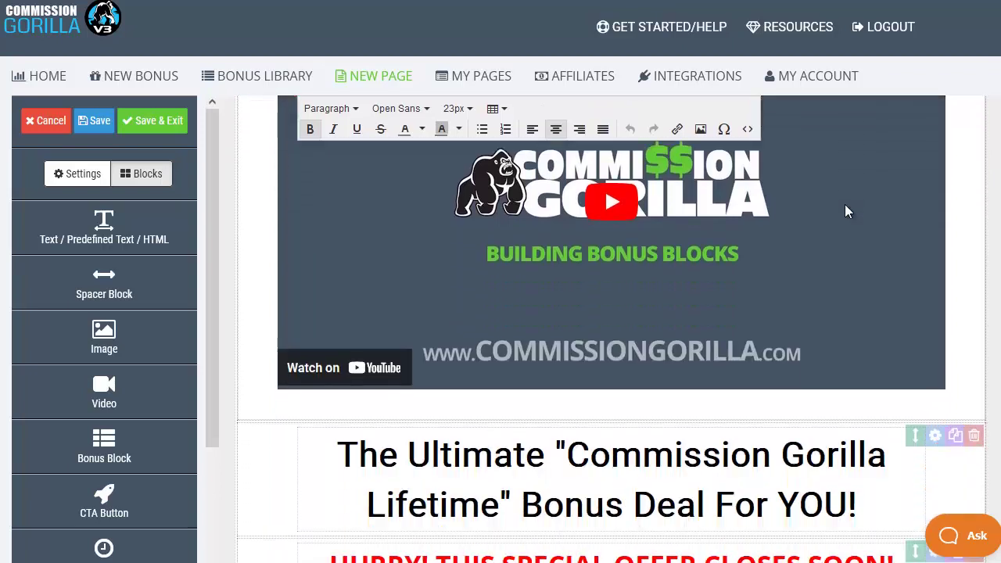
{"action": "left_click", "coordinate": [723, 406]}
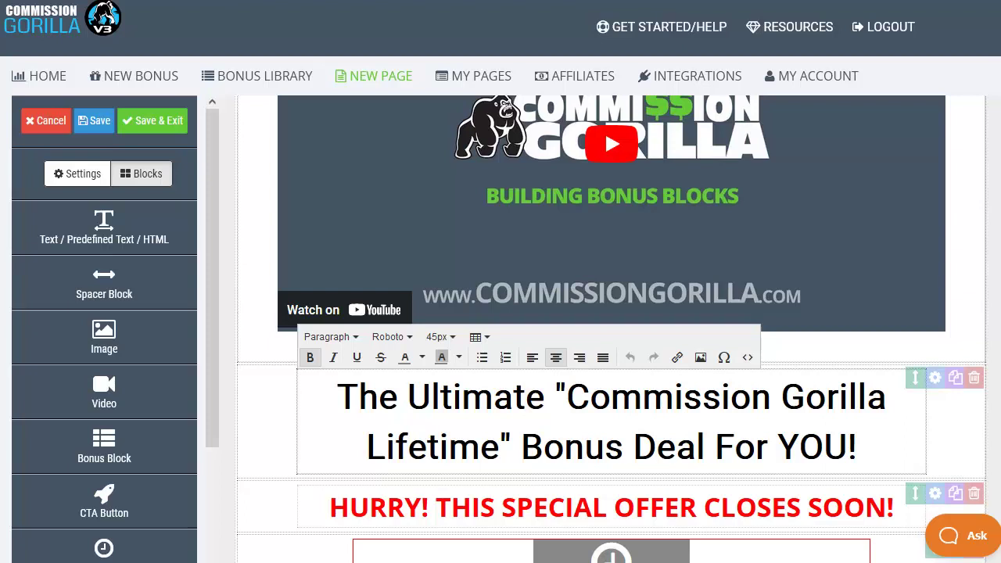
{"action": "left_click", "coordinate": [245, 297]}
{"action": "scroll", "coordinate": [241, 293], "scroll_direction": "up", "scroll_amount": 1}
{"action": "scroll", "coordinate": [241, 293], "scroll_direction": "up", "scroll_amount": 3}
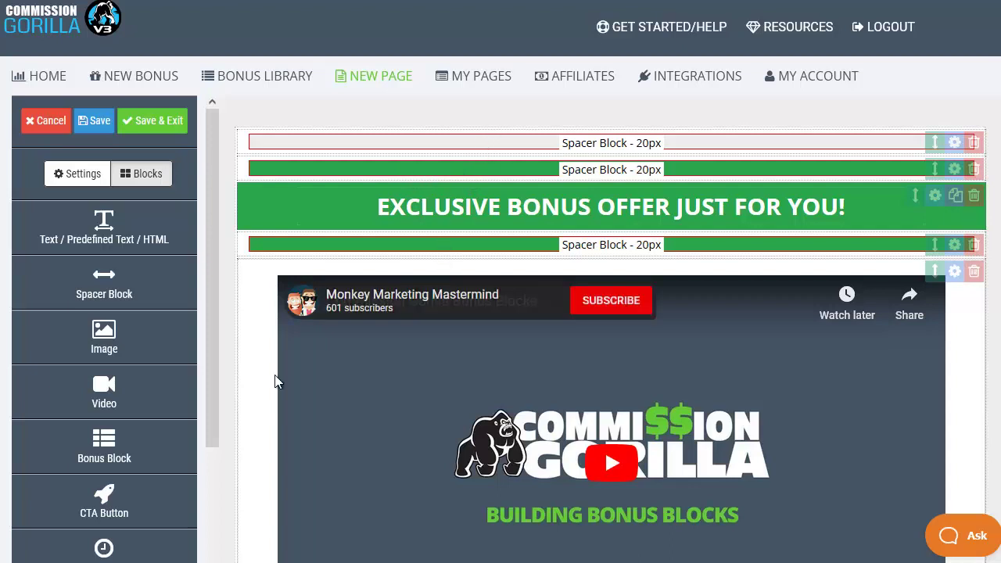
{"action": "scroll", "coordinate": [270, 379], "scroll_direction": "down", "scroll_amount": 2}
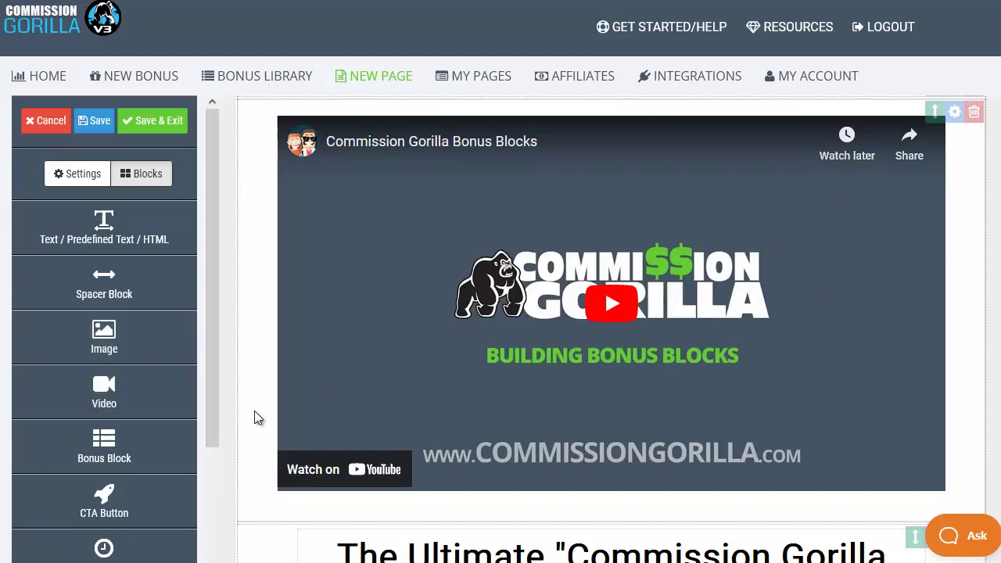
{"action": "scroll", "coordinate": [153, 403], "scroll_direction": "down", "scroll_amount": 1}
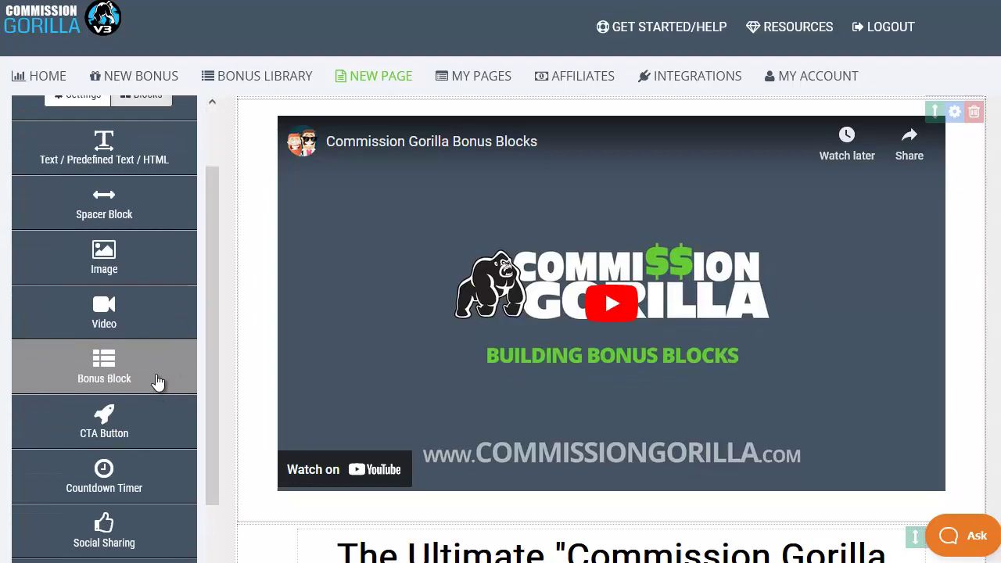
{"action": "scroll", "coordinate": [241, 361], "scroll_direction": "down", "scroll_amount": 3}
{"action": "scroll", "coordinate": [244, 362], "scroll_direction": "down", "scroll_amount": 2}
{"action": "scroll", "coordinate": [244, 361], "scroll_direction": "down", "scroll_amount": 2}
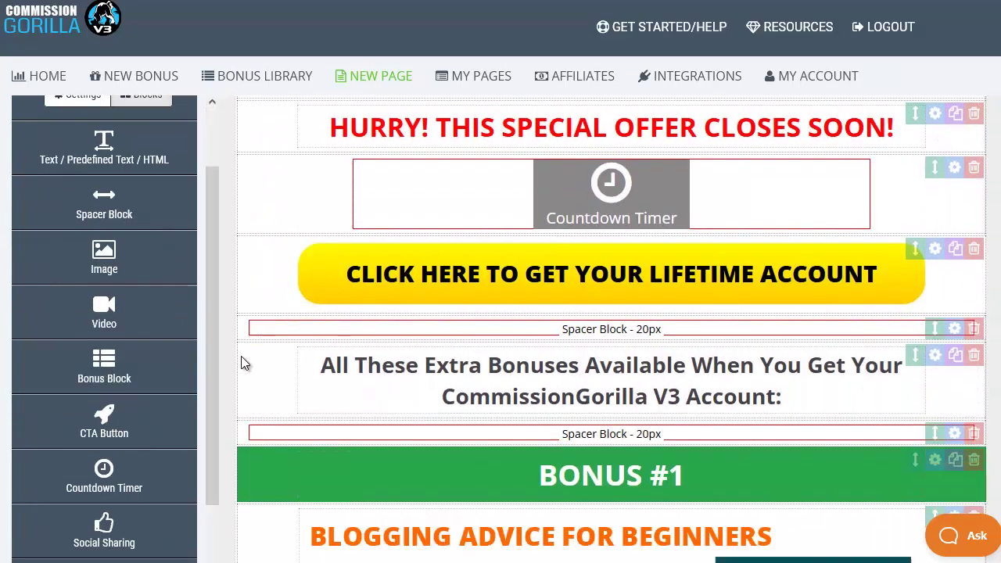
{"action": "scroll", "coordinate": [245, 360], "scroll_direction": "down", "scroll_amount": 1}
{"action": "scroll", "coordinate": [266, 352], "scroll_direction": "down", "scroll_amount": 2}
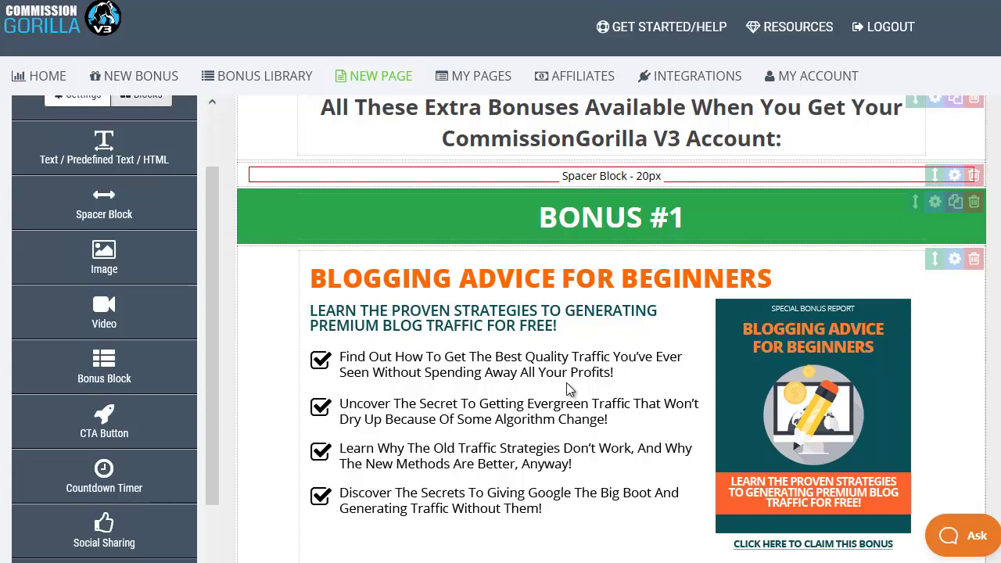
Swap Bonus #1 to the DFY MONTHLY 07A - Checkout Lane Cha Chin bonus
{"action": "left_click", "coordinate": [592, 405]}
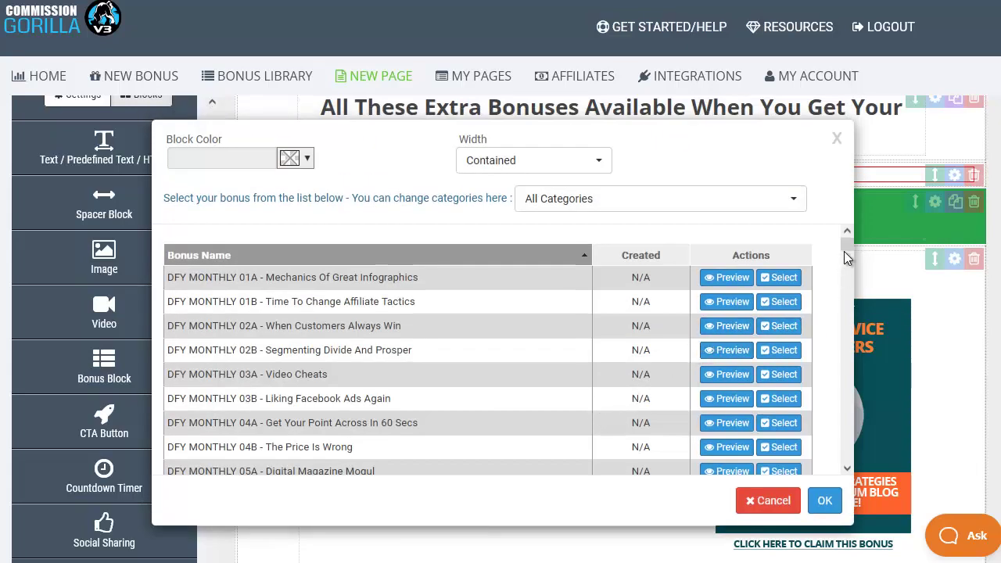
{"action": "left_click_drag", "start_coordinate": [846, 246], "coordinate": [849, 264]}
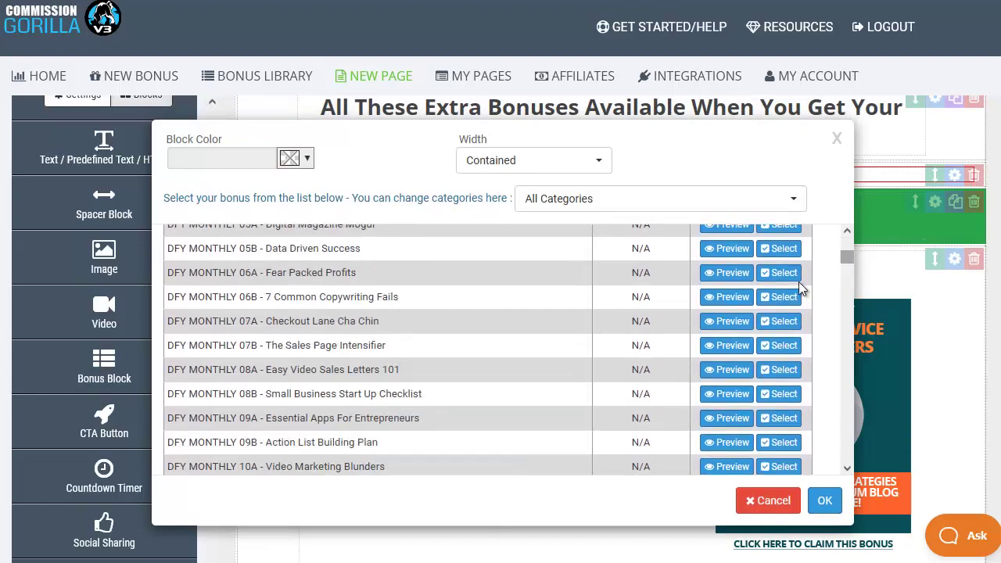
{"action": "left_click", "coordinate": [782, 323]}
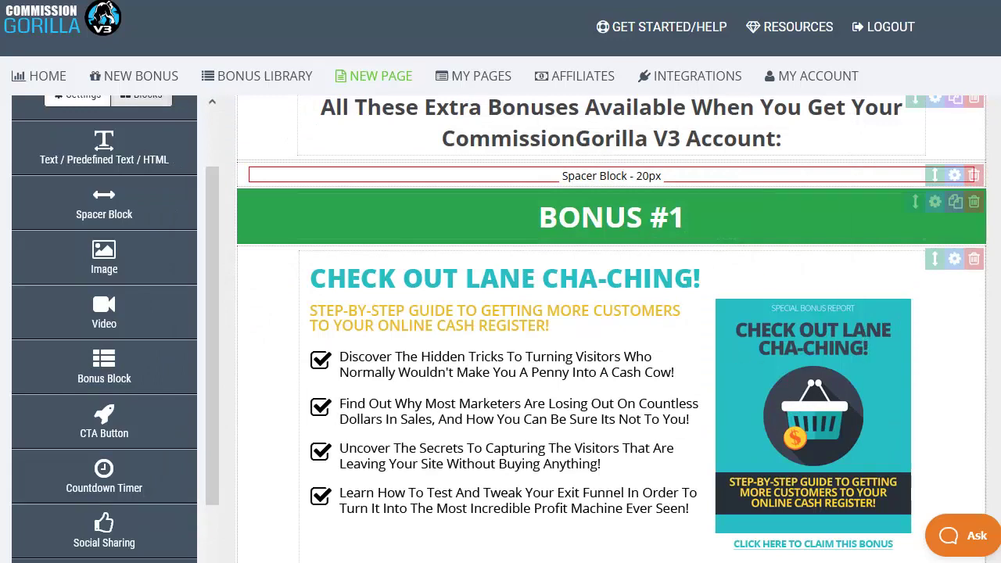
{"action": "scroll", "coordinate": [264, 407], "scroll_direction": "up", "scroll_amount": 3}
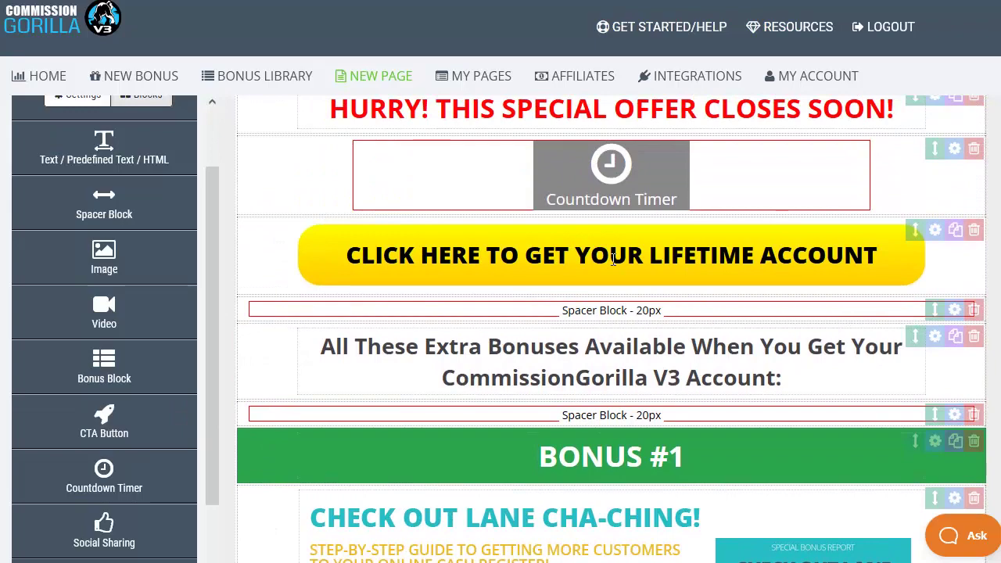
{"action": "left_click", "coordinate": [613, 258]}
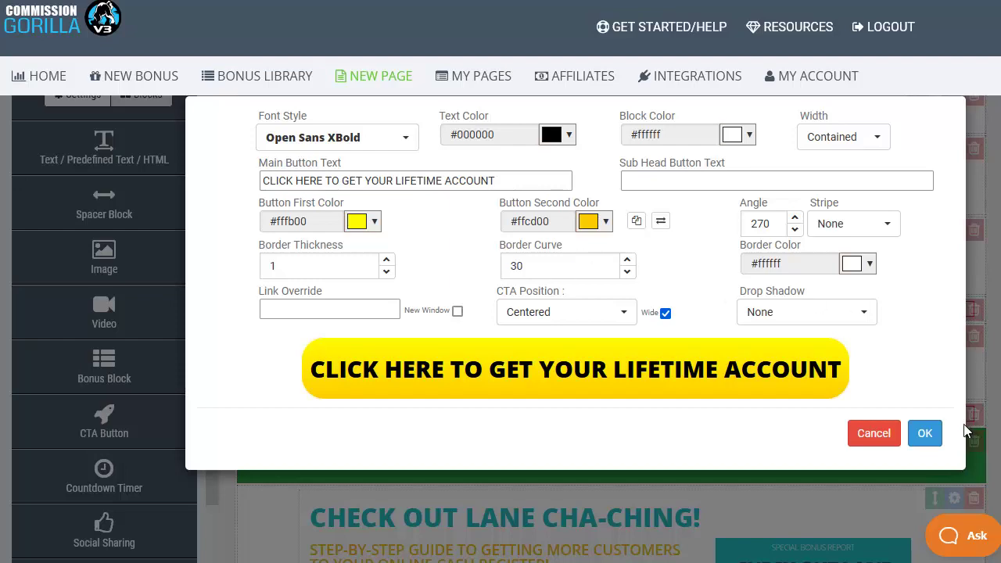
{"action": "left_click", "coordinate": [926, 433]}
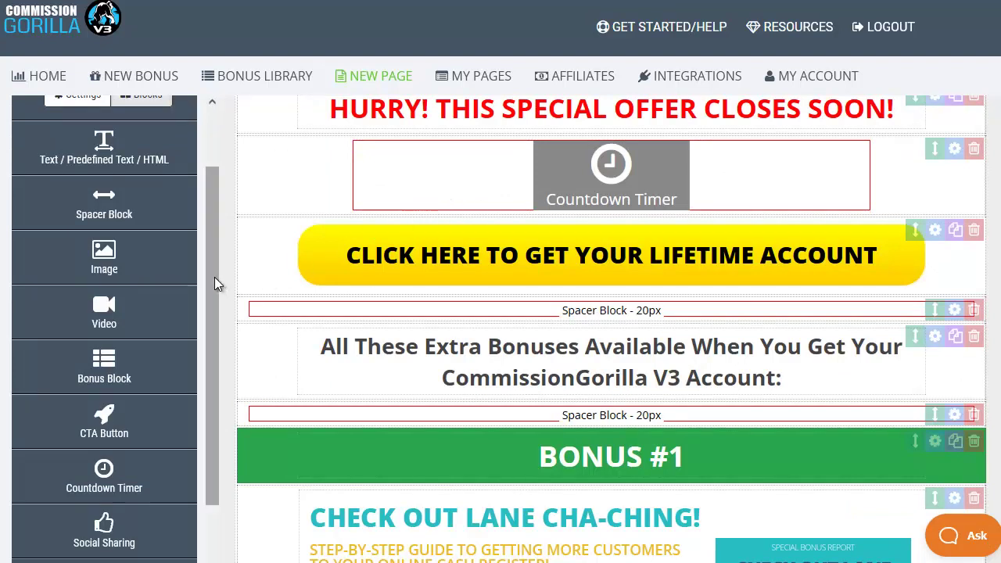
{"action": "left_click_drag", "start_coordinate": [214, 284], "coordinate": [225, 337]}
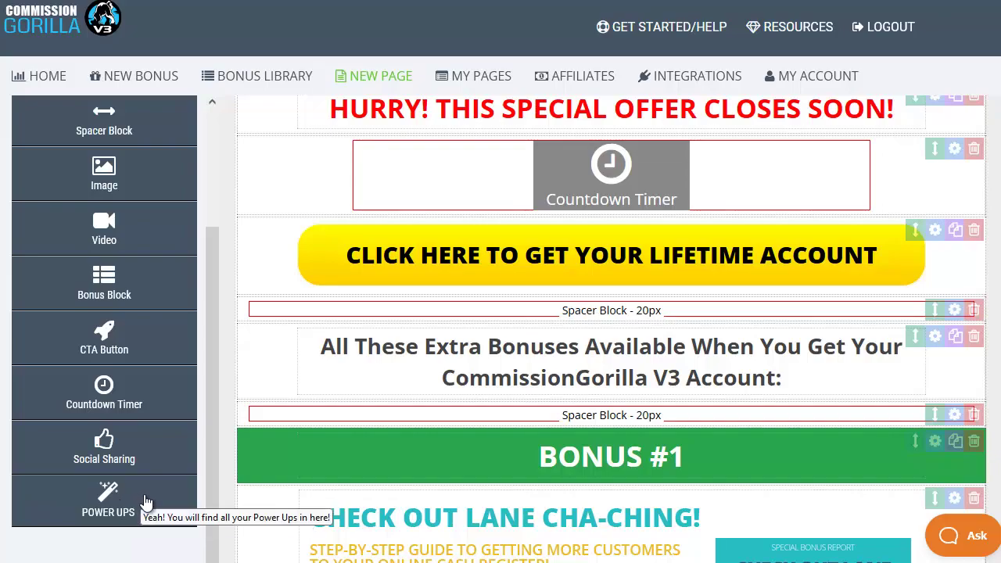
Drag a new Bonus Block onto the bottom of the cloned page
{"action": "scroll", "coordinate": [612, 329], "scroll_direction": "down", "scroll_amount": 2}
{"action": "scroll", "coordinate": [611, 328], "scroll_direction": "down", "scroll_amount": 5}
{"action": "scroll", "coordinate": [611, 329], "scroll_direction": "down", "scroll_amount": 15}
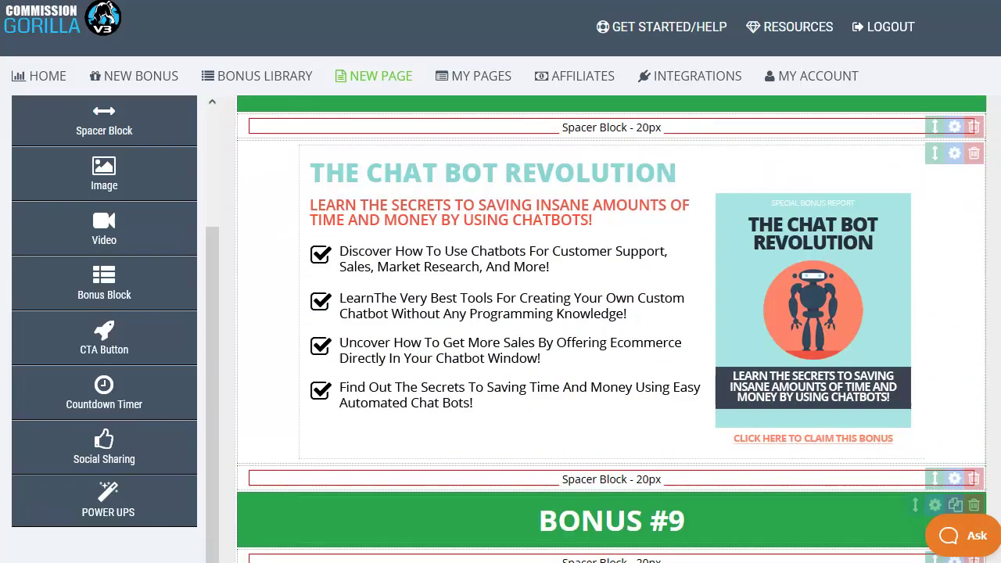
{"action": "scroll", "coordinate": [612, 328], "scroll_direction": "down", "scroll_amount": 10}
{"action": "scroll", "coordinate": [271, 214], "scroll_direction": "down", "scroll_amount": 7}
{"action": "scroll", "coordinate": [271, 214], "scroll_direction": "down", "scroll_amount": 7}
{"action": "scroll", "coordinate": [271, 214], "scroll_direction": "down", "scroll_amount": 3}
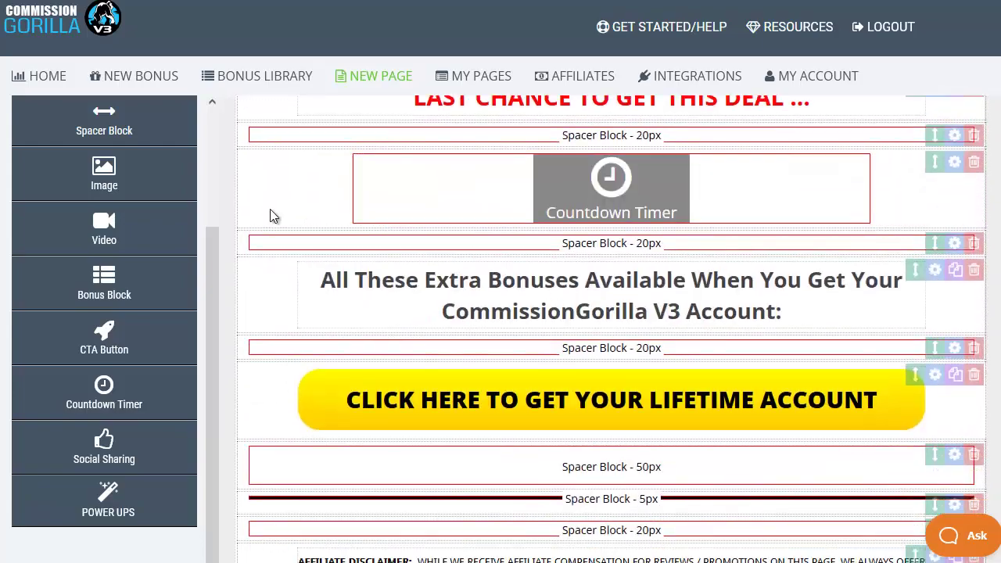
{"action": "mouse_move", "coordinate": [98, 279]}
{"action": "left_mouse_down"}
{"action": "mouse_move", "coordinate": [440, 560]}
{"action": "mouse_move", "coordinate": [368, 403]}
{"action": "left_mouse_up"}
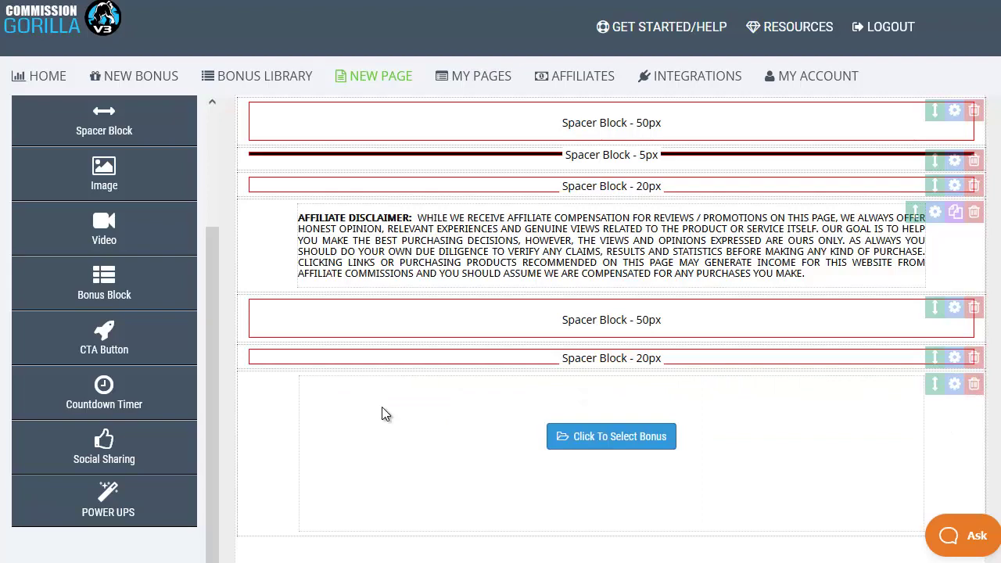
Fill the new block with the MAT1 category's Online Starter Pack bonus
{"action": "left_click", "coordinate": [596, 443]}
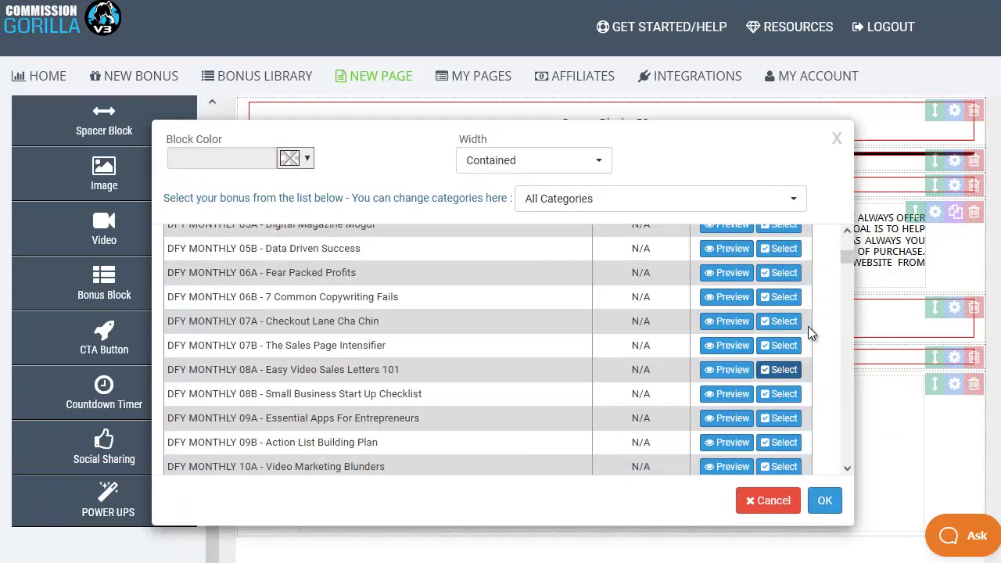
{"action": "left_click", "coordinate": [599, 205]}
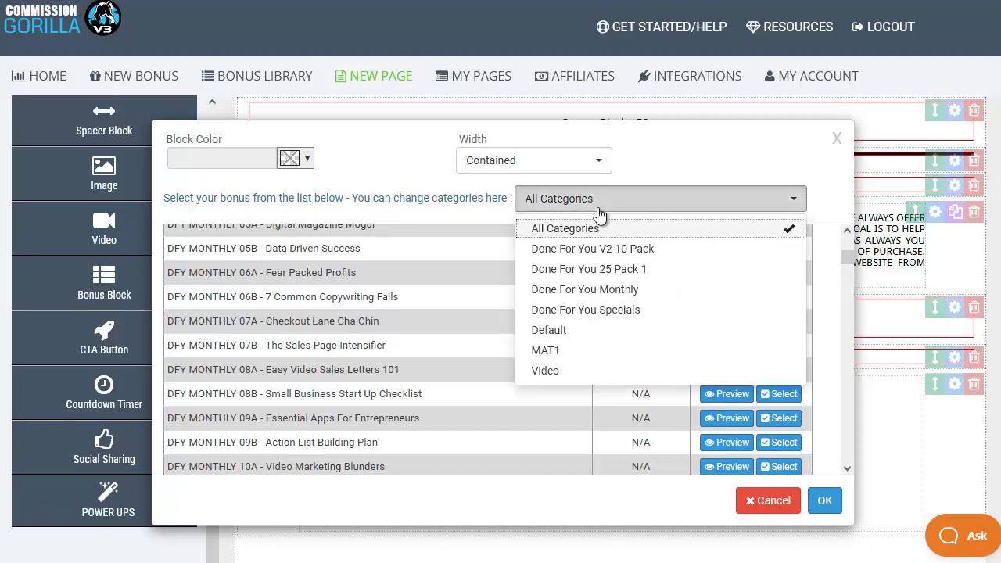
{"action": "left_click", "coordinate": [561, 350]}
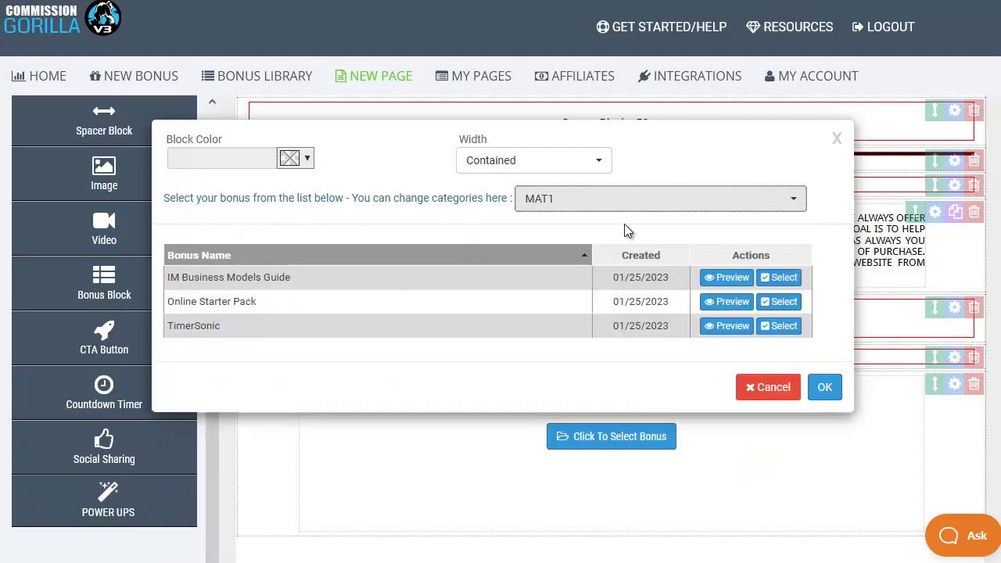
{"action": "left_click", "coordinate": [786, 303]}
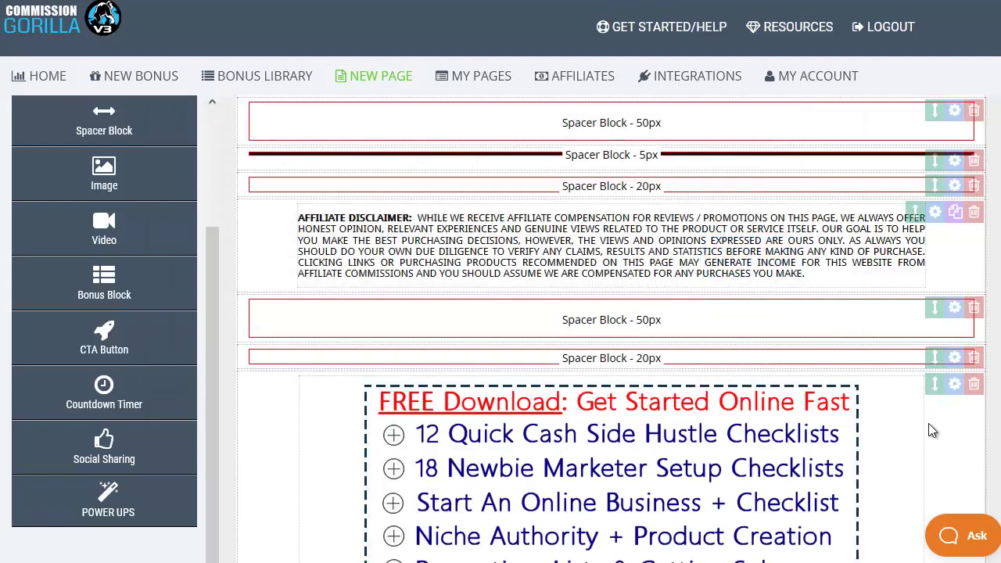
Move the FREE Download block up above the LAST CHANCE headline
{"action": "scroll", "coordinate": [929, 426], "scroll_direction": "down", "scroll_amount": 1}
{"action": "scroll", "coordinate": [928, 430], "scroll_direction": "down", "scroll_amount": 1}
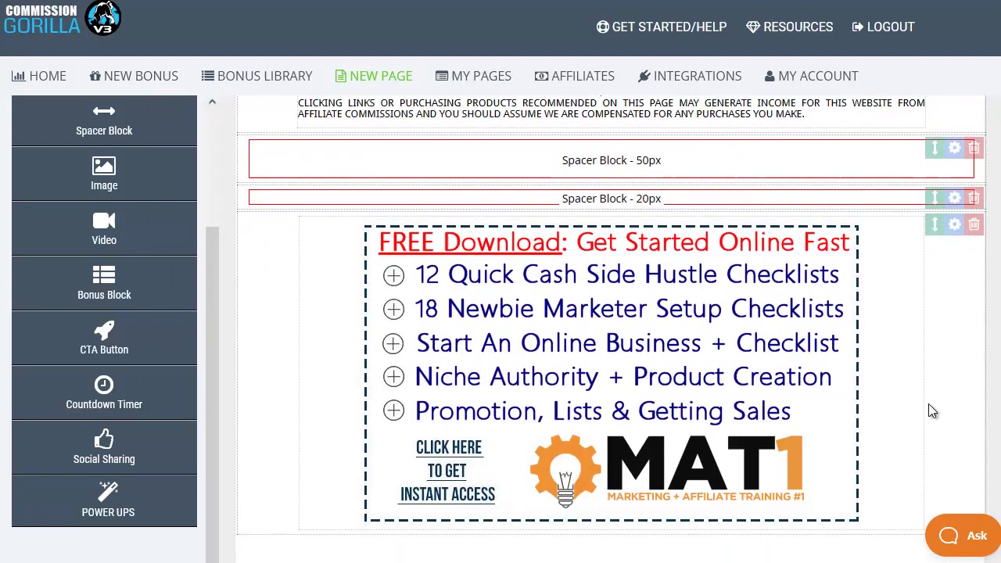
{"action": "mouse_move", "coordinate": [935, 224]}
{"action": "left_mouse_down"}
{"action": "mouse_move", "coordinate": [933, 84]}
{"action": "mouse_move", "coordinate": [933, 250]}
{"action": "left_mouse_up"}
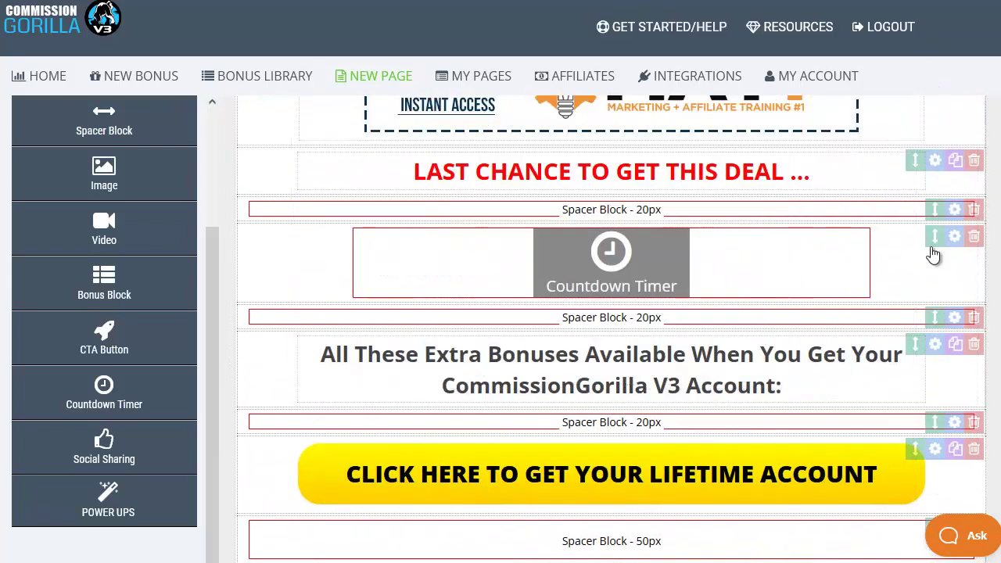
{"action": "scroll", "coordinate": [752, 342], "scroll_direction": "up", "scroll_amount": 3}
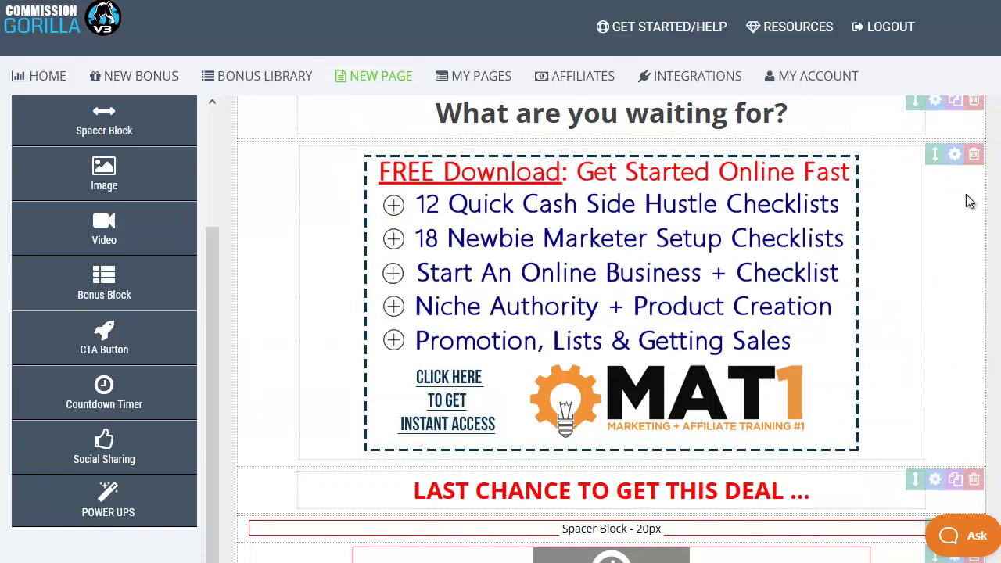
Delete the FREE Download bonus block again, confirming with DELETE!
{"action": "left_click", "coordinate": [974, 156]}
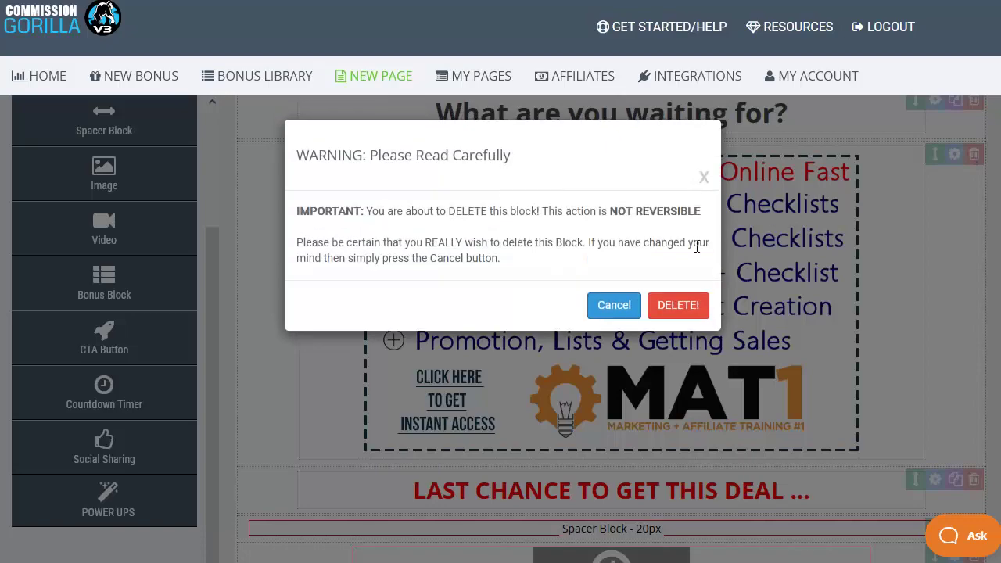
{"action": "left_click", "coordinate": [671, 306]}
{"action": "scroll", "coordinate": [659, 313], "scroll_direction": "up", "scroll_amount": 4}
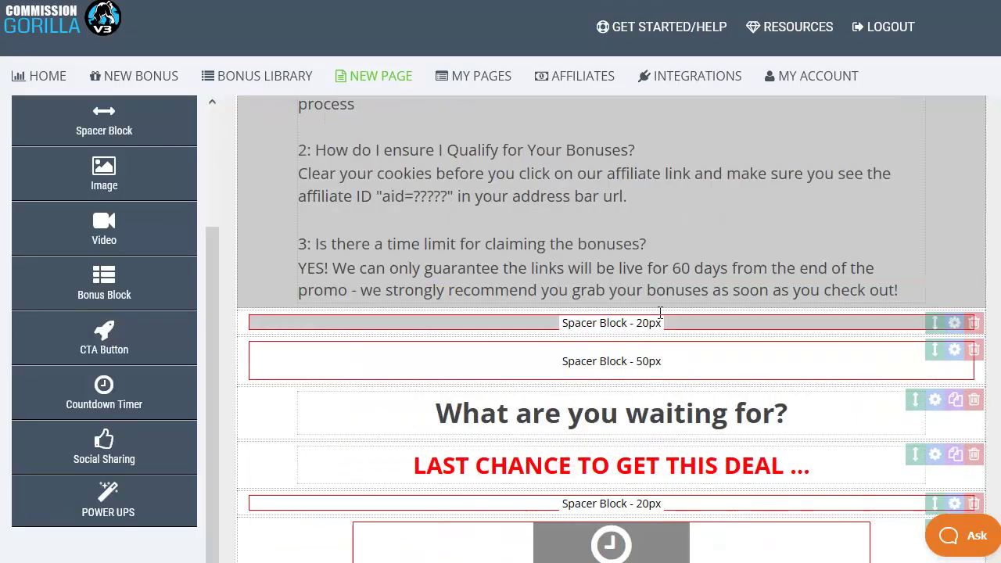
{"action": "scroll", "coordinate": [659, 313], "scroll_direction": "up", "scroll_amount": 5}
{"action": "scroll", "coordinate": [547, 273], "scroll_direction": "up", "scroll_amount": 5}
{"action": "scroll", "coordinate": [104, 234], "scroll_direction": "up", "scroll_amount": 3}
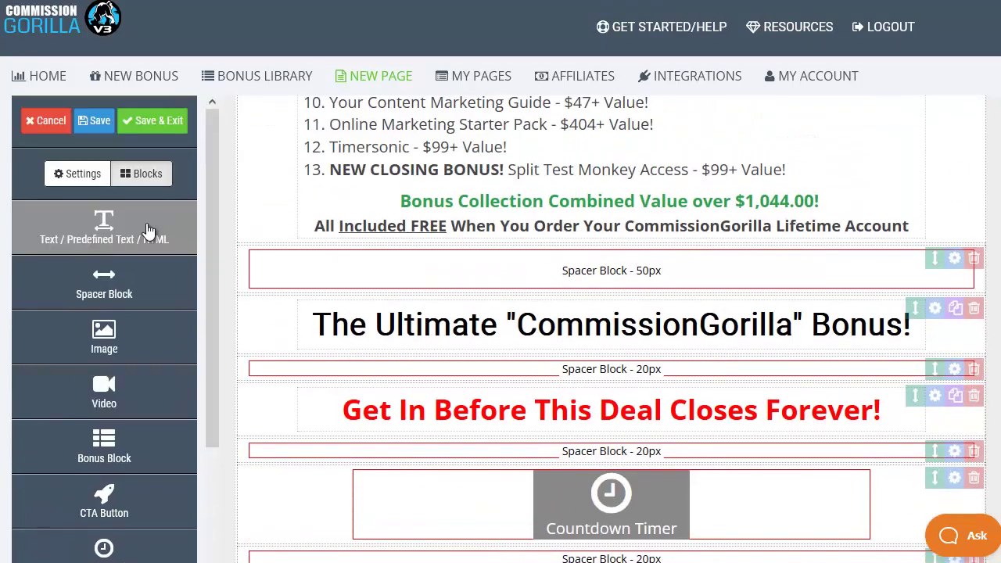
Save & Exit the page, then review the hosted Bonus Page and TY Page URLs
{"action": "left_click", "coordinate": [155, 125]}
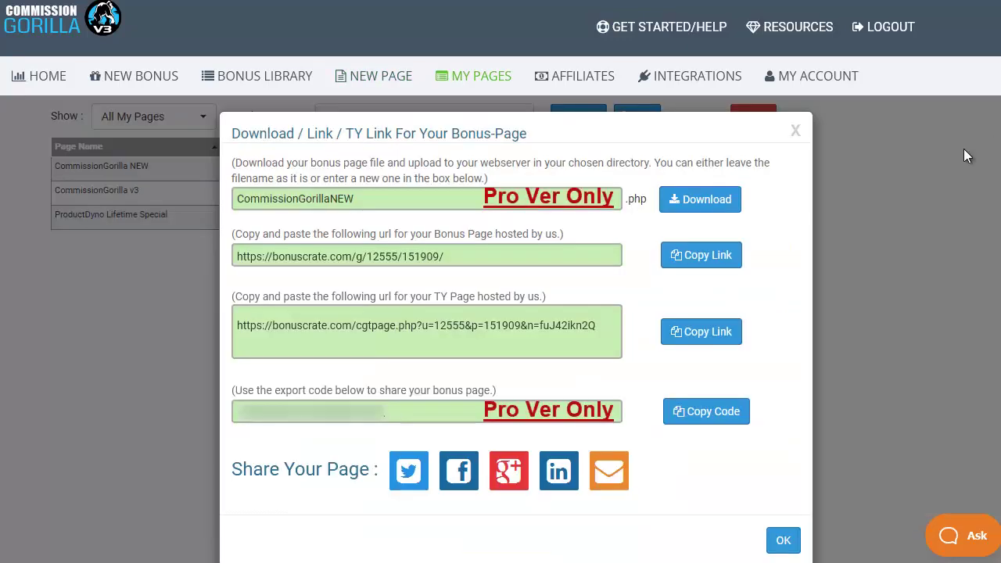
{"action": "left_click_drag", "start_coordinate": [456, 258], "coordinate": [268, 258]}
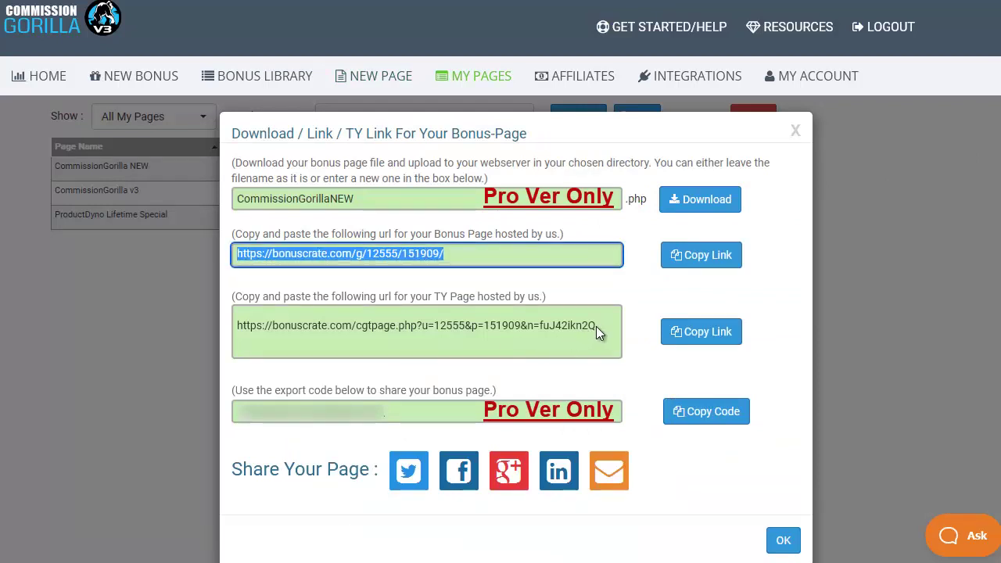
{"action": "left_click_drag", "start_coordinate": [596, 326], "coordinate": [262, 327]}
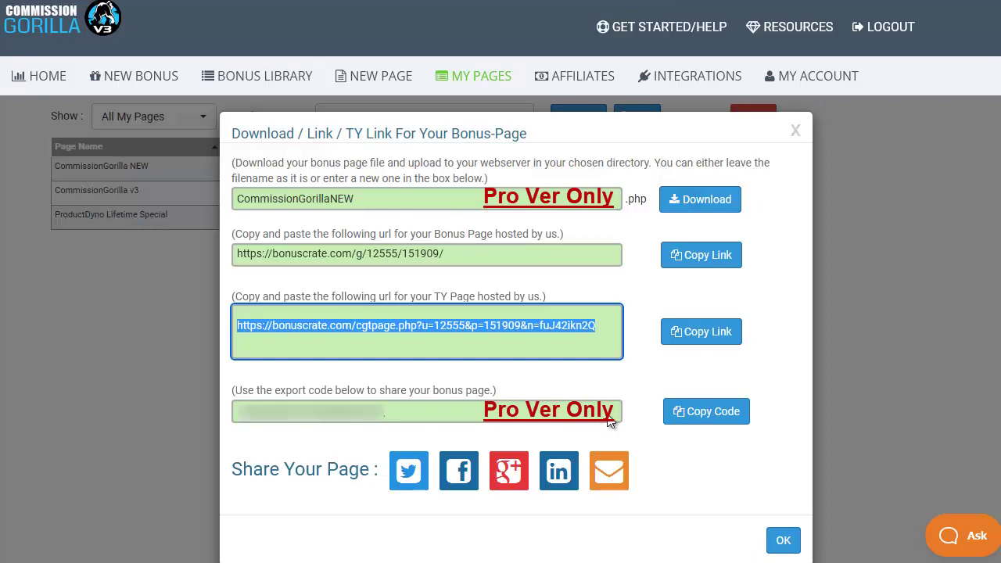
{"action": "left_click", "coordinate": [931, 183]}
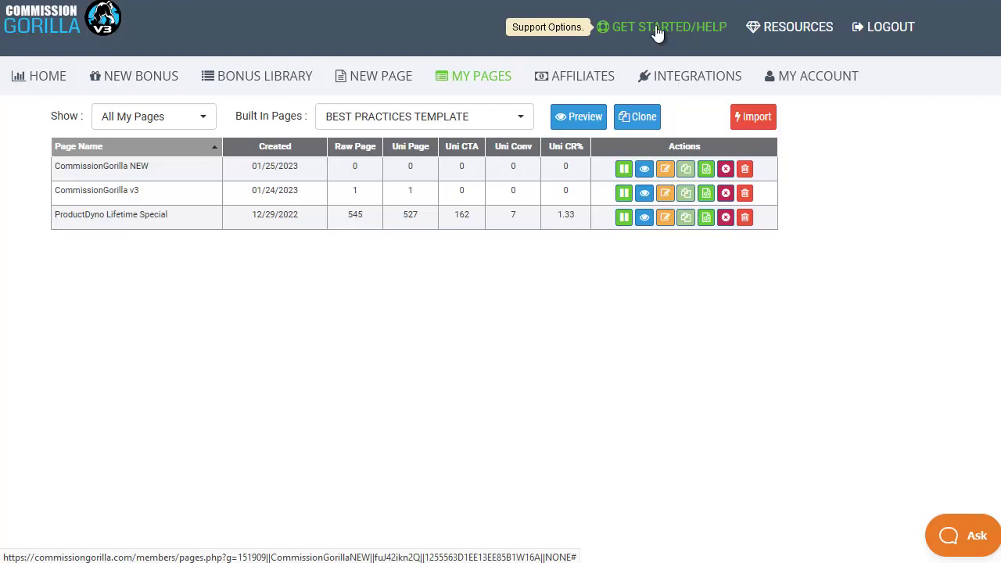
Show the Integrations page listing AWeber, MailChimp, GetResponse and other autoresponders
{"action": "left_click", "coordinate": [699, 78]}
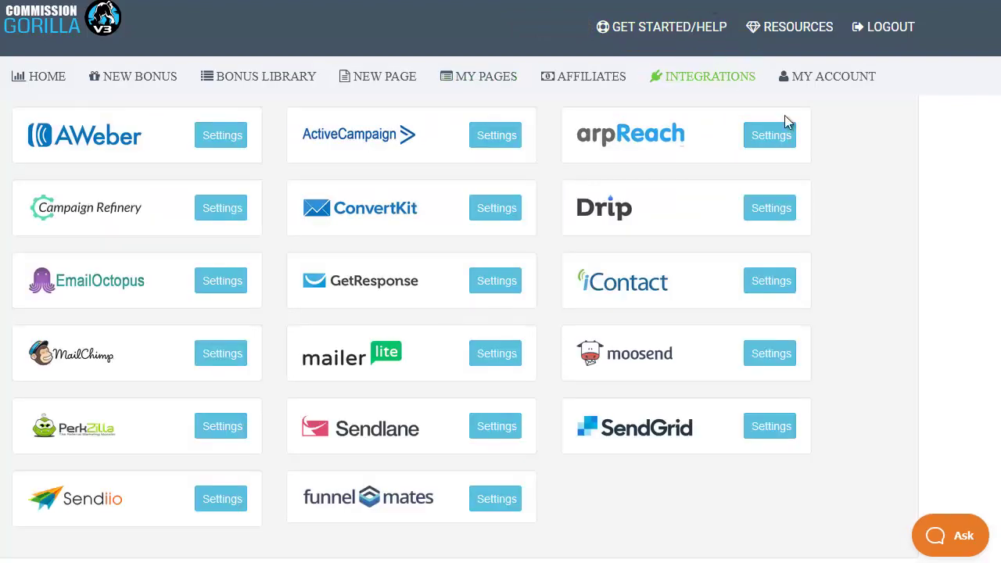